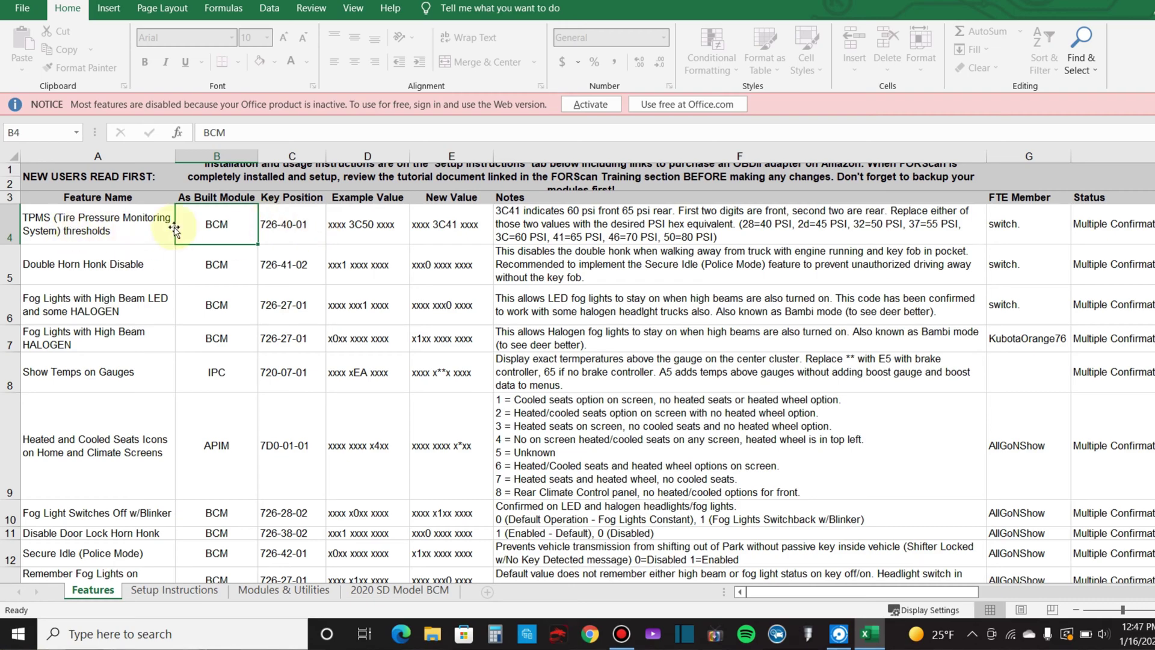
Step: Select cell B4 in the TPMS thresholds row (726-40-01, new value xxxx 3C41 xxxx)
click(287, 230)
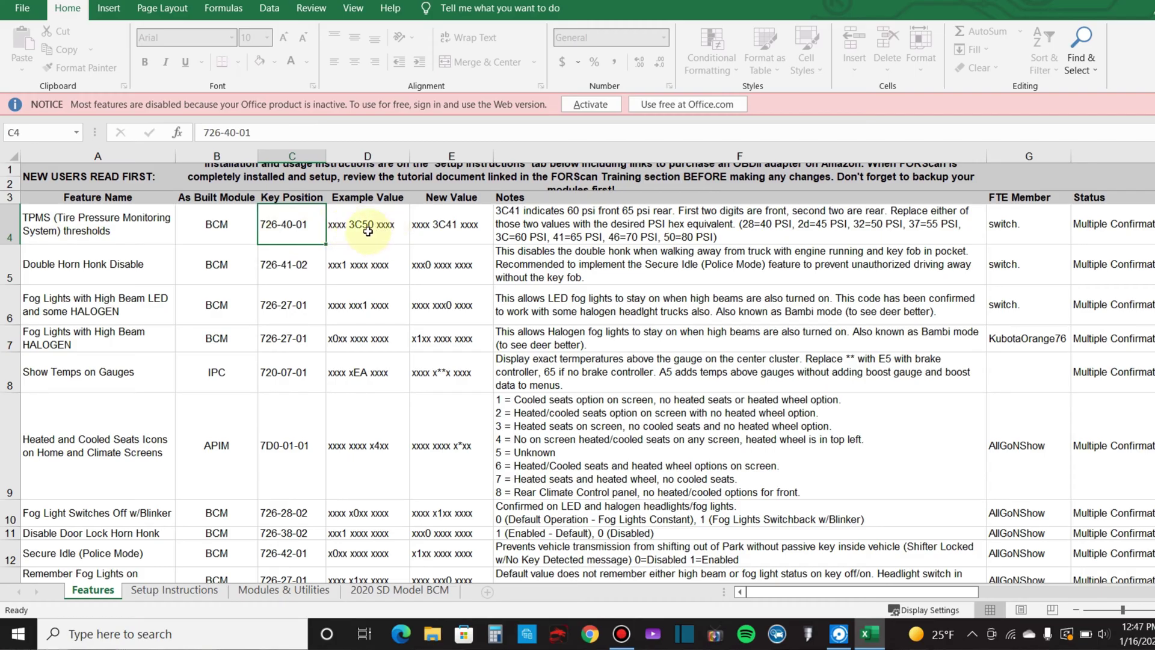
click(584, 226)
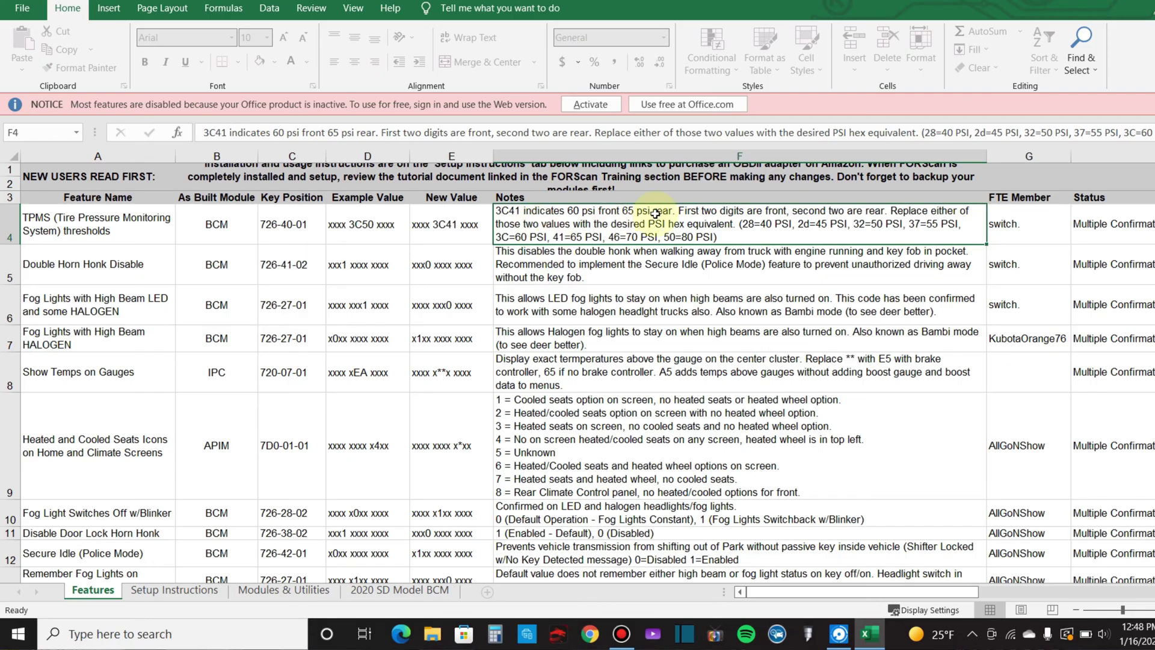
click(373, 234)
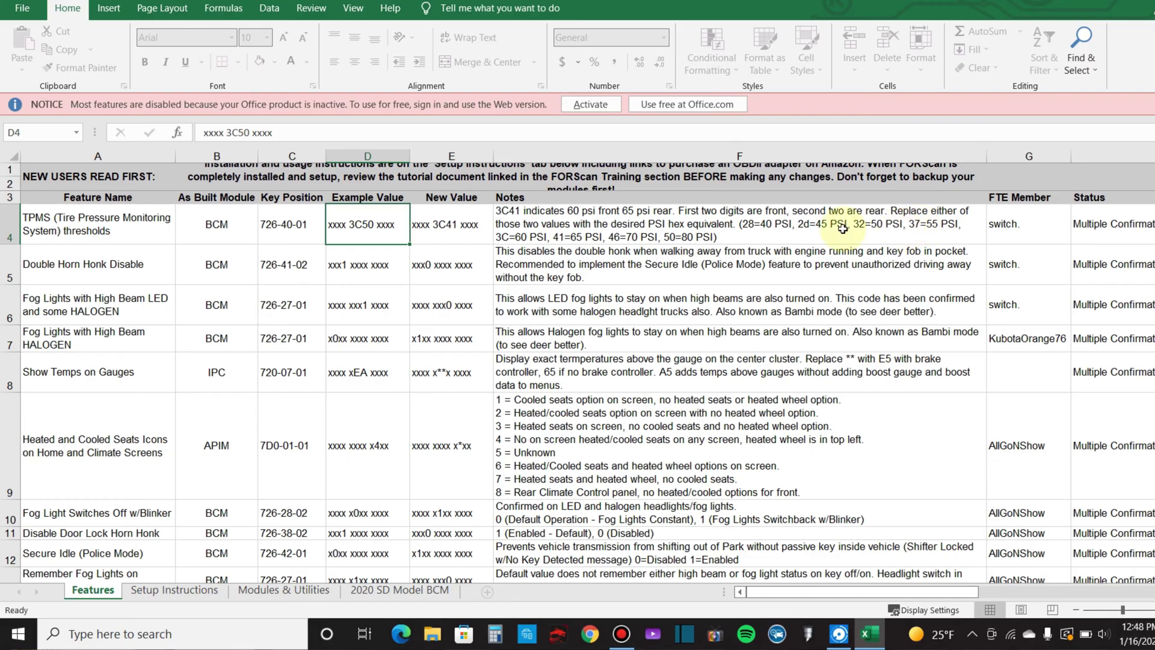
click(478, 229)
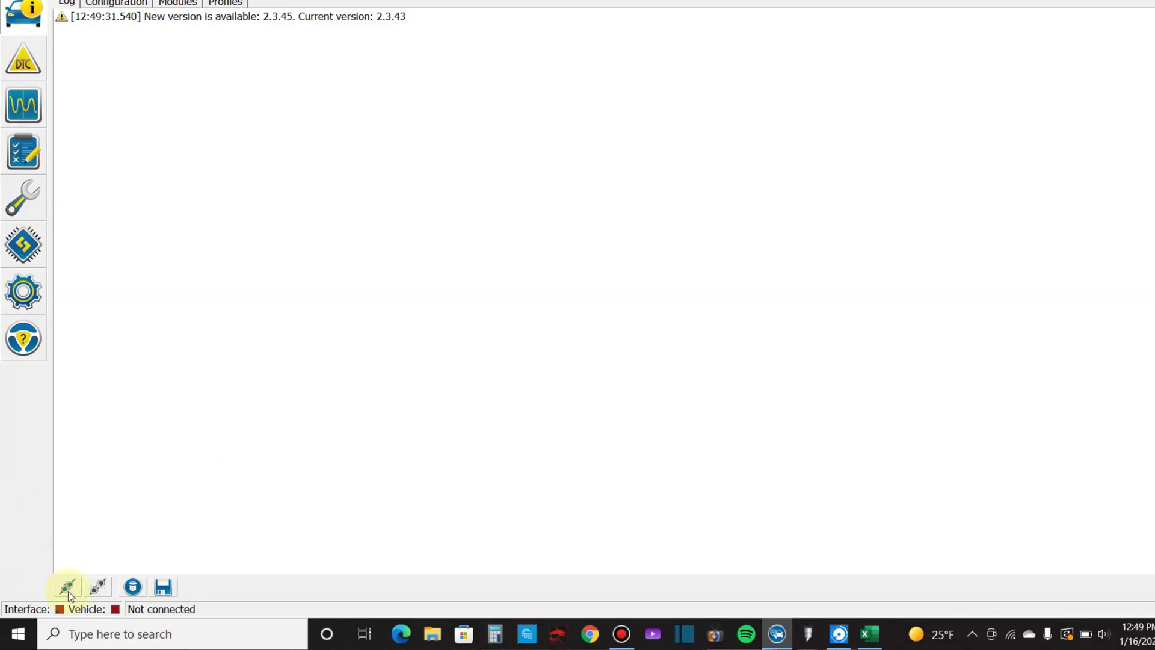
Step: Connect to the 2017 Ford F-250 6.2L, accept the connection warning, and load its recorded profile
click(68, 590)
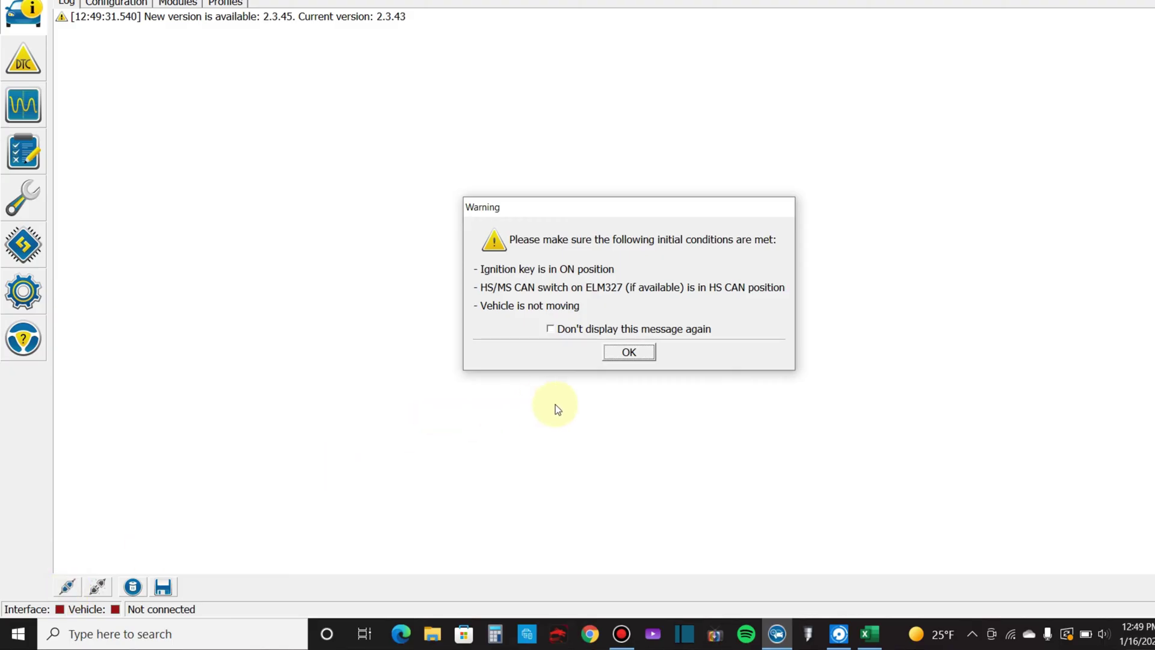
click(642, 353)
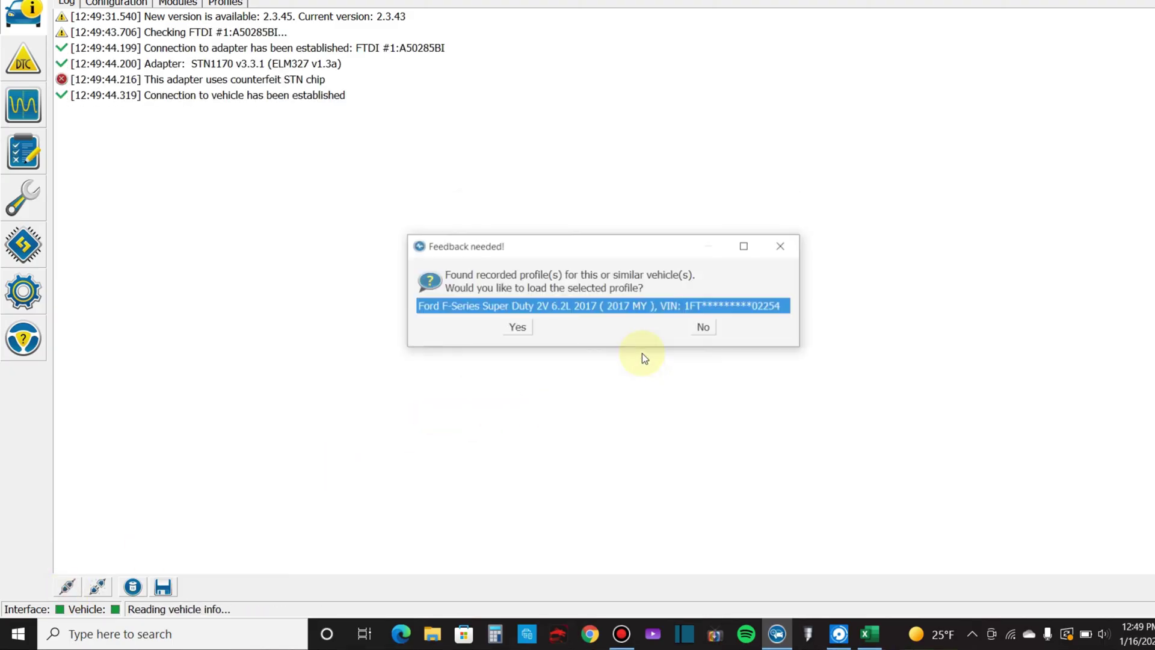
click(525, 328)
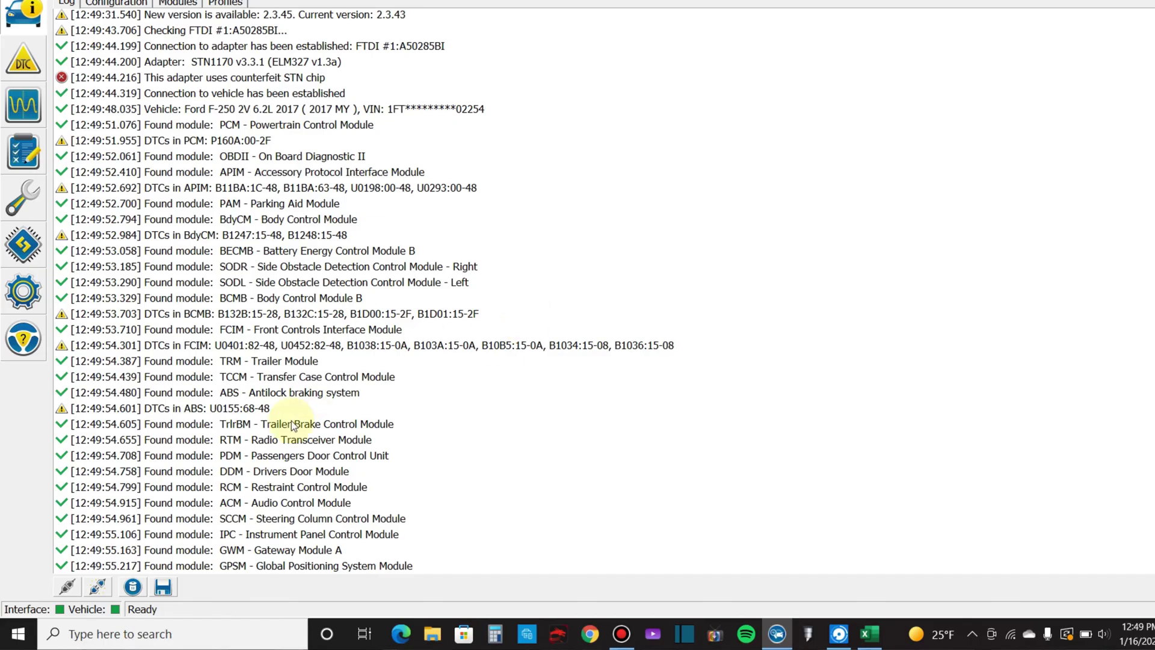
Step: Read the BdyCM module configuration and select TPMS - Placard Front PSI (front 75, rear 80)
click(23, 245)
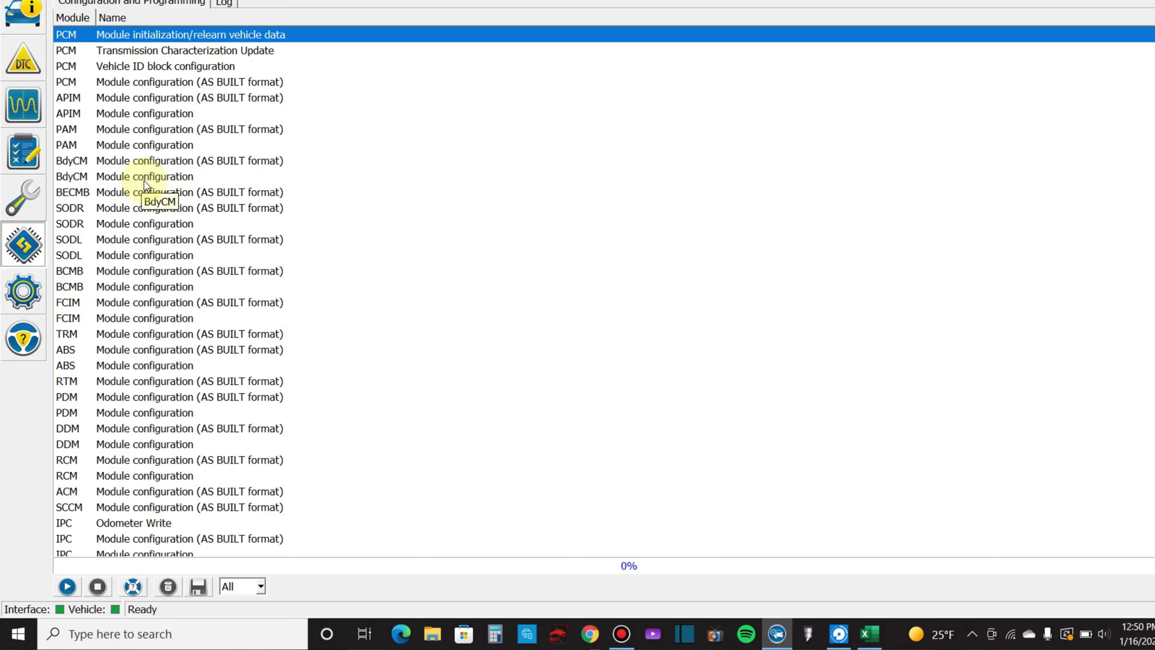
click(143, 178)
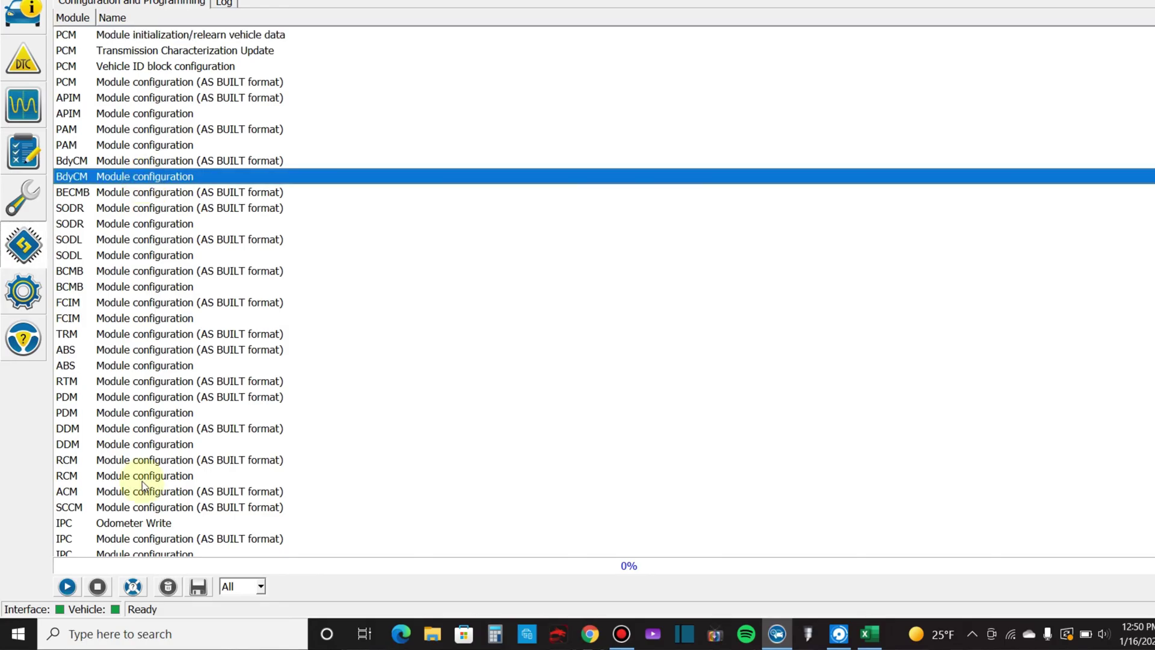
click(67, 588)
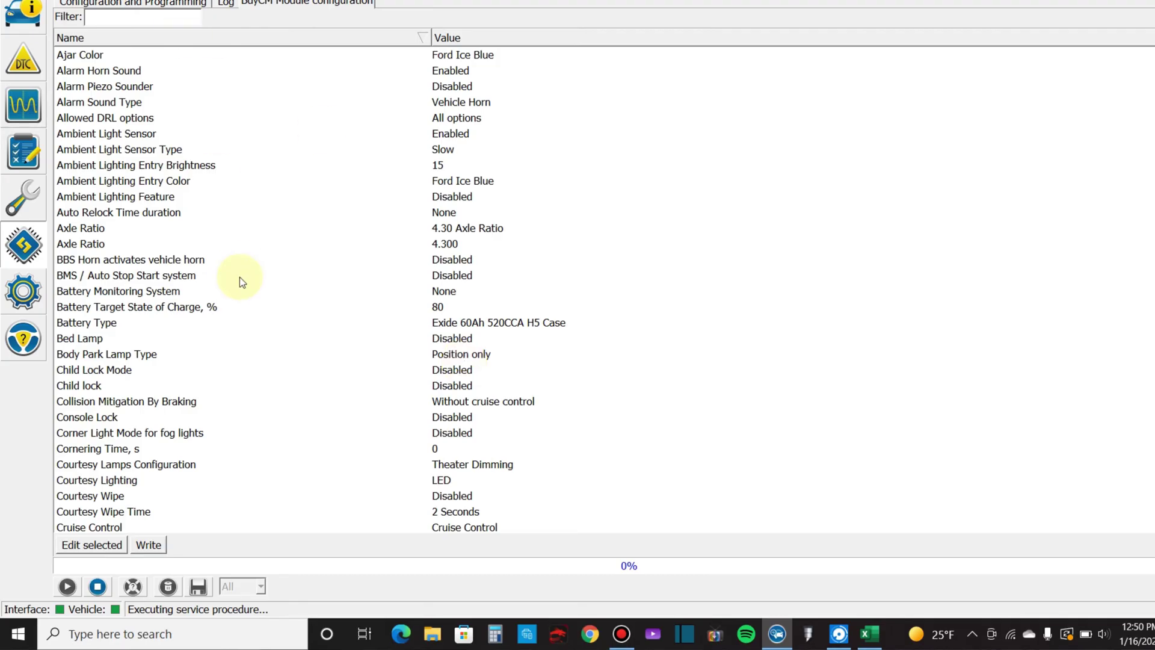
scroll(239, 277, down, 20)
scroll(240, 277, down, 20)
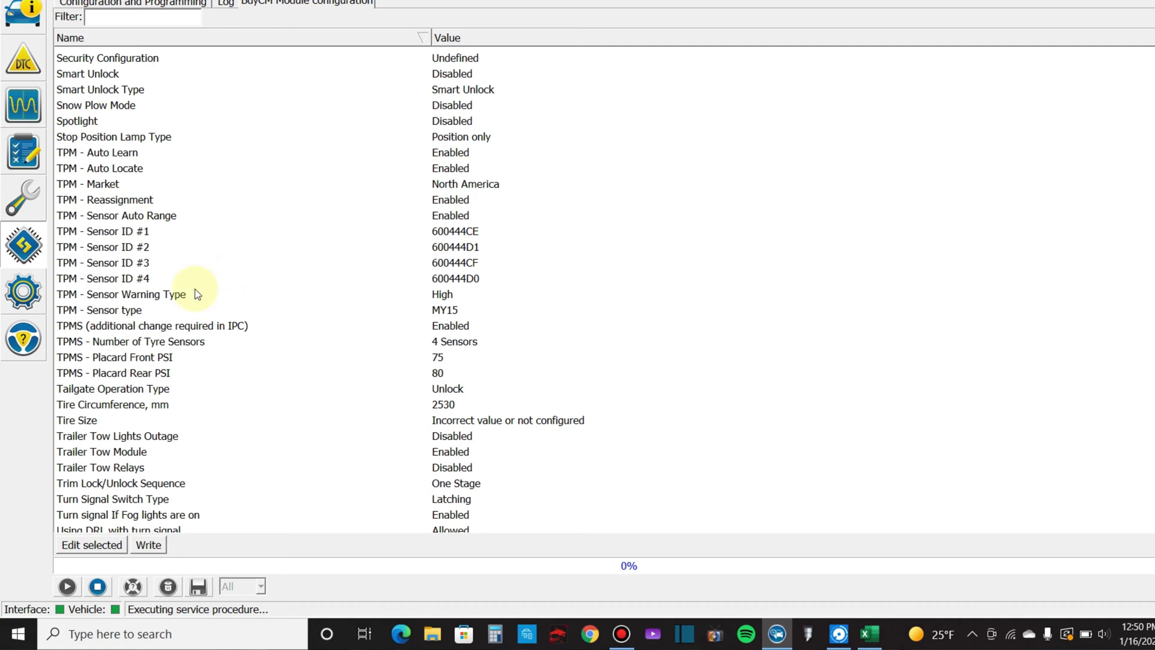
click(294, 359)
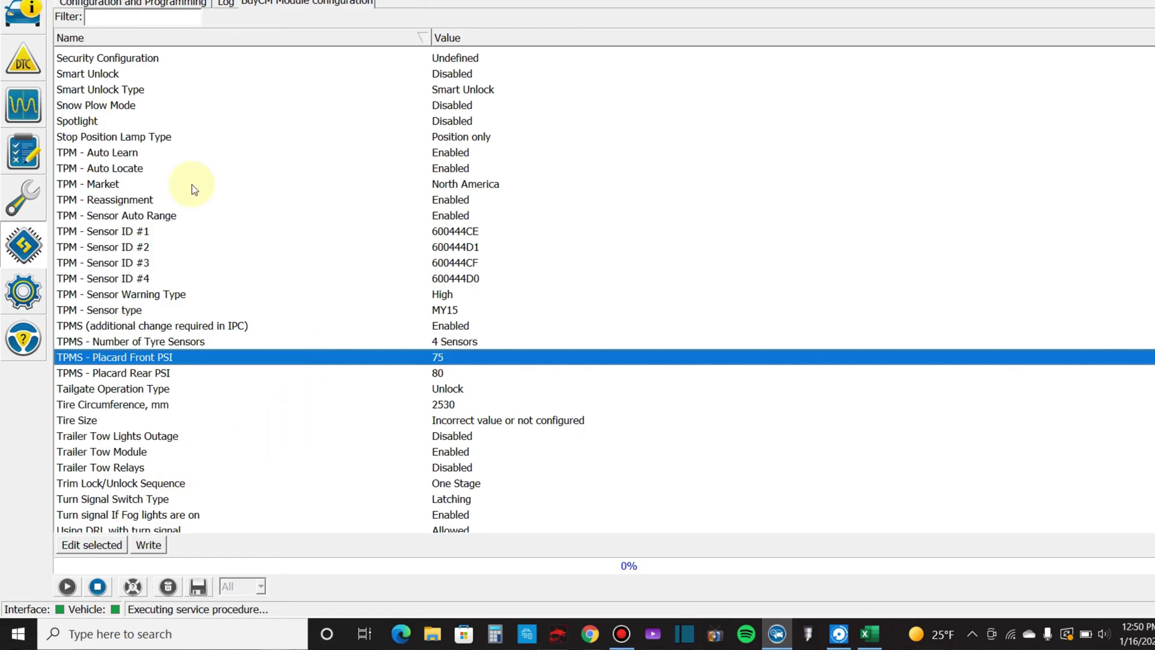
Step: End the BdyCM session and read the BdyCM As Built configuration, accepting the safety warning
click(105, 584)
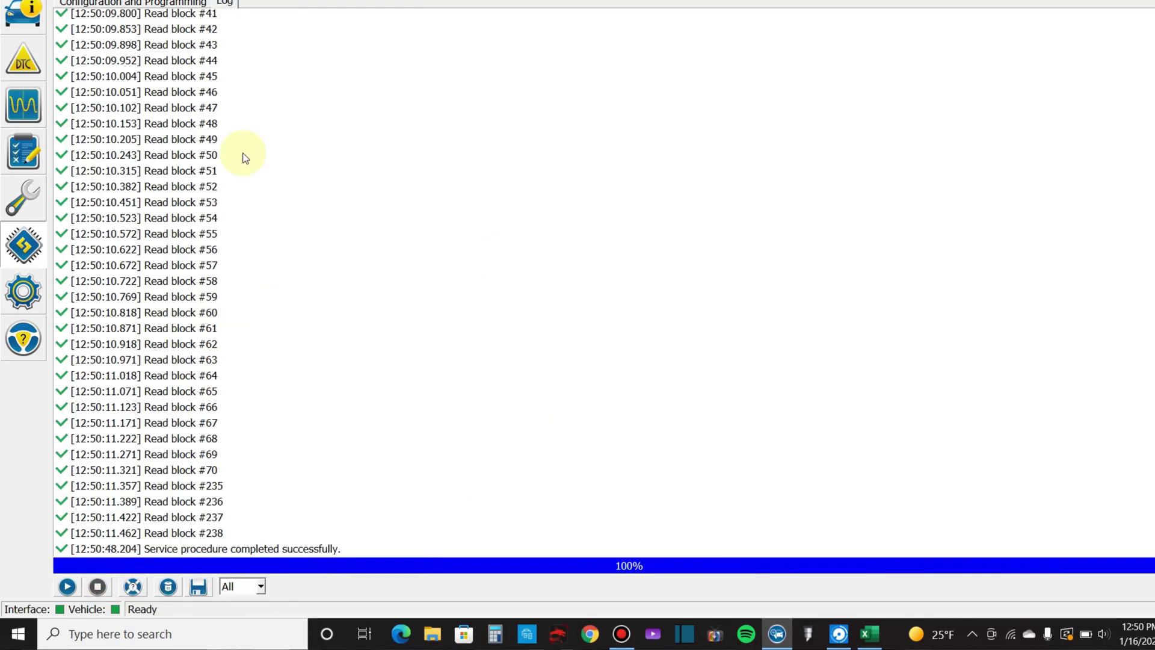
drag(244, 157, 171, 6)
click(162, 3)
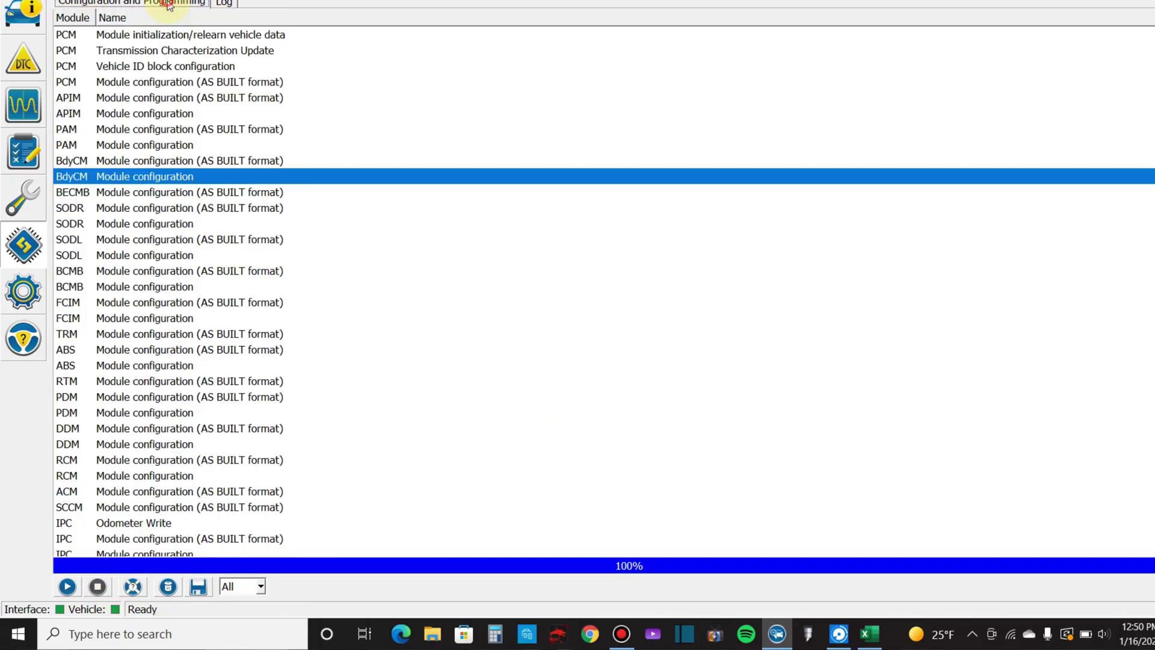
click(148, 160)
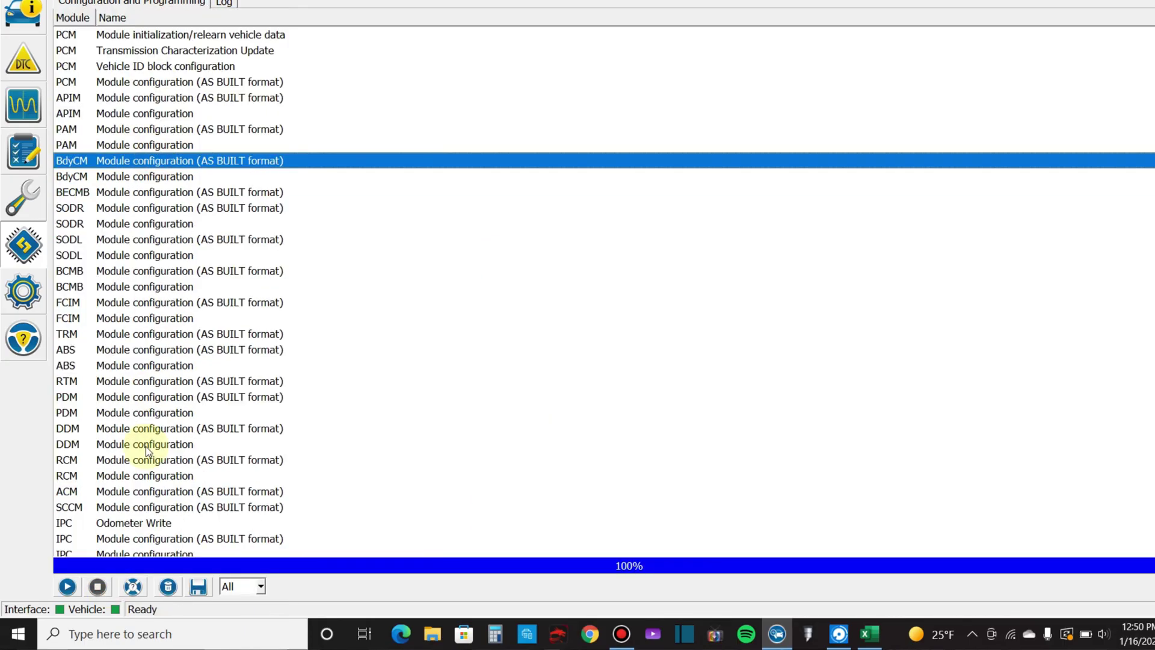
click(67, 586)
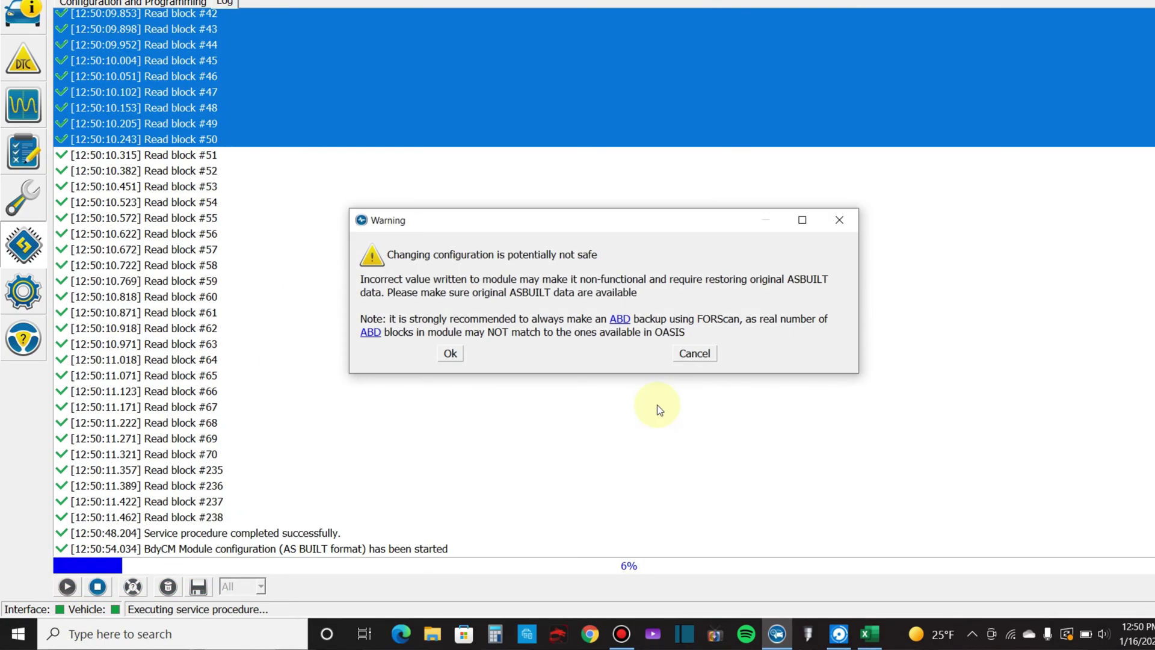
click(451, 355)
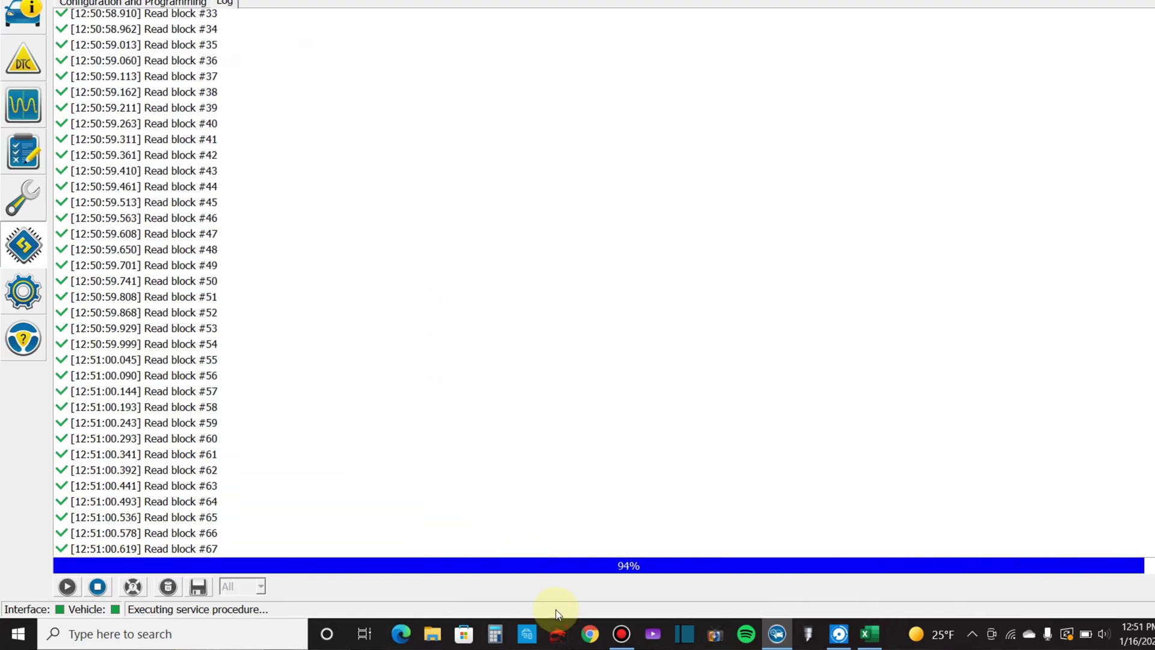
mouse_move(873, 636)
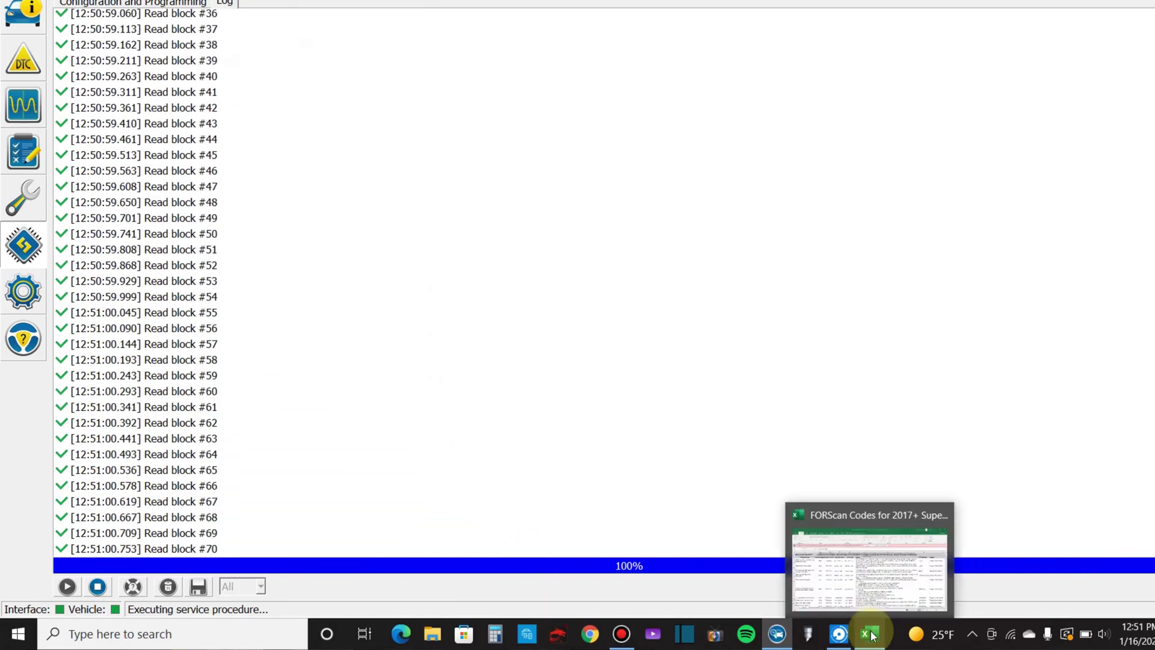
click(859, 587)
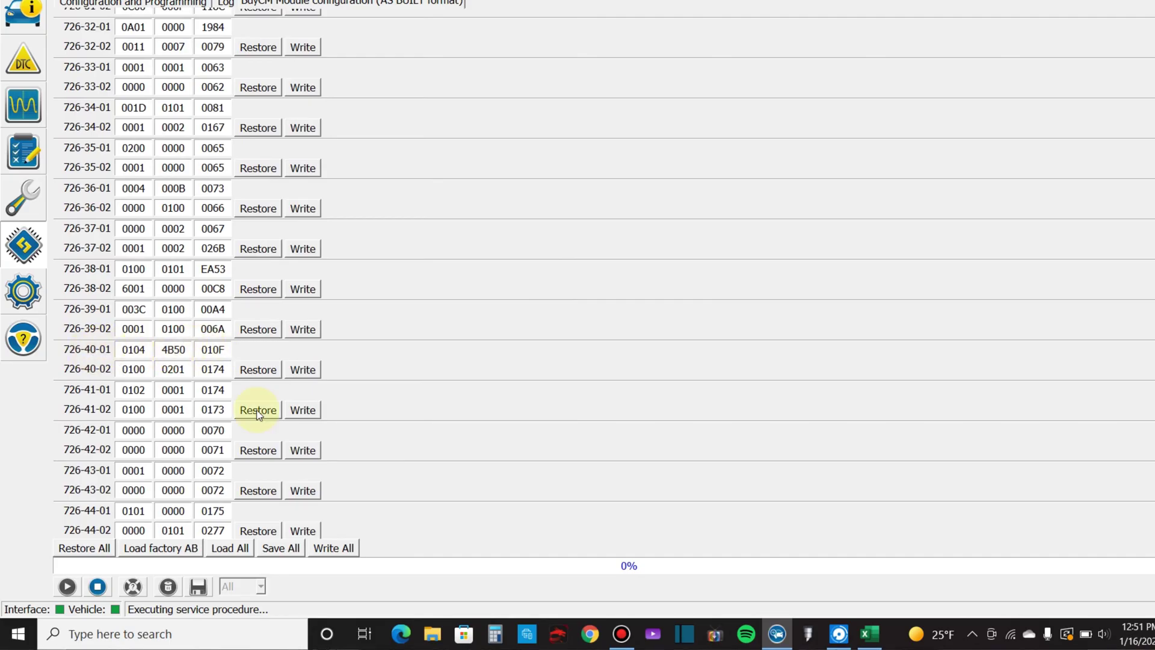
click(876, 646)
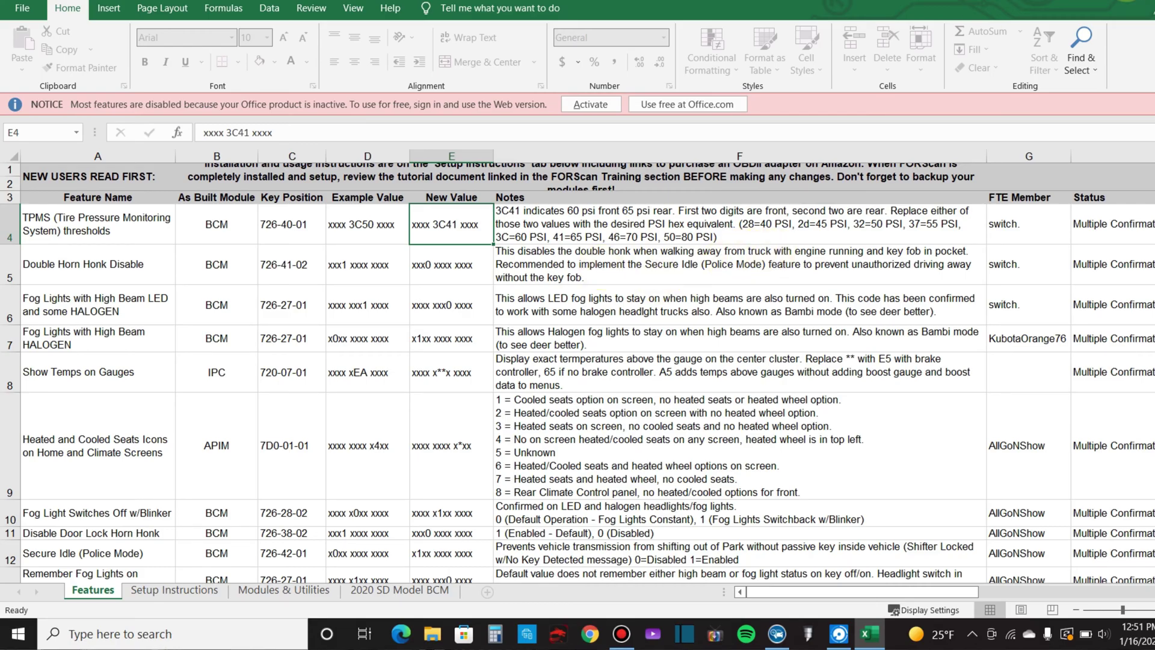
Step: Return to FORScan and end the BdyCM As Built session
key(alt+Tab)
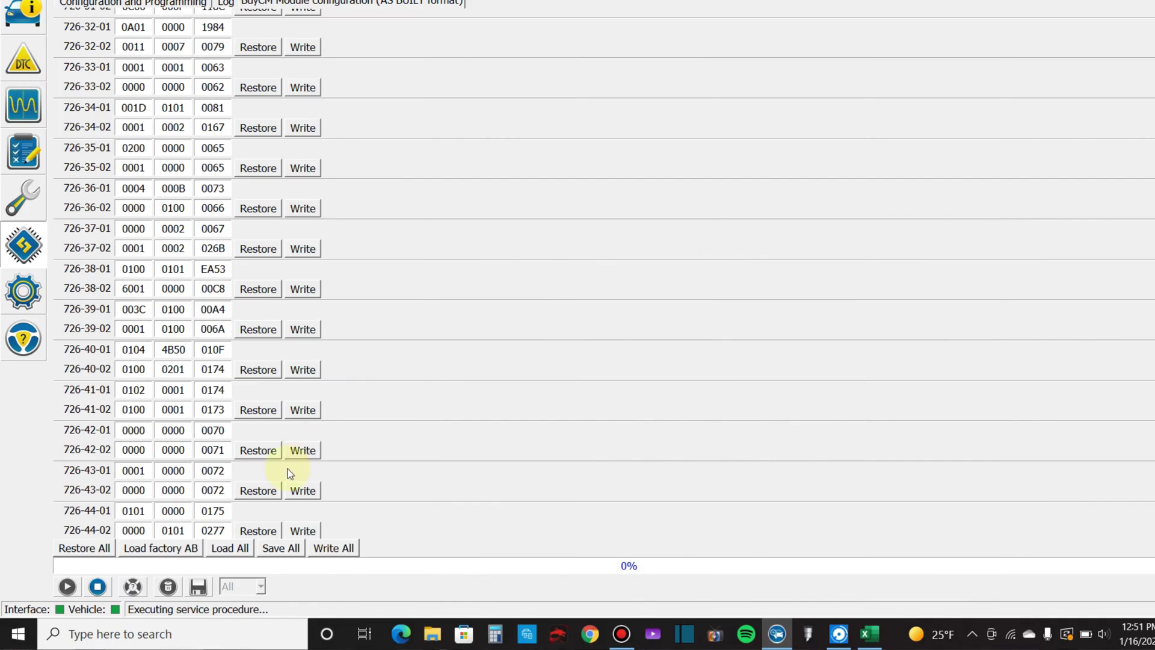
click(97, 587)
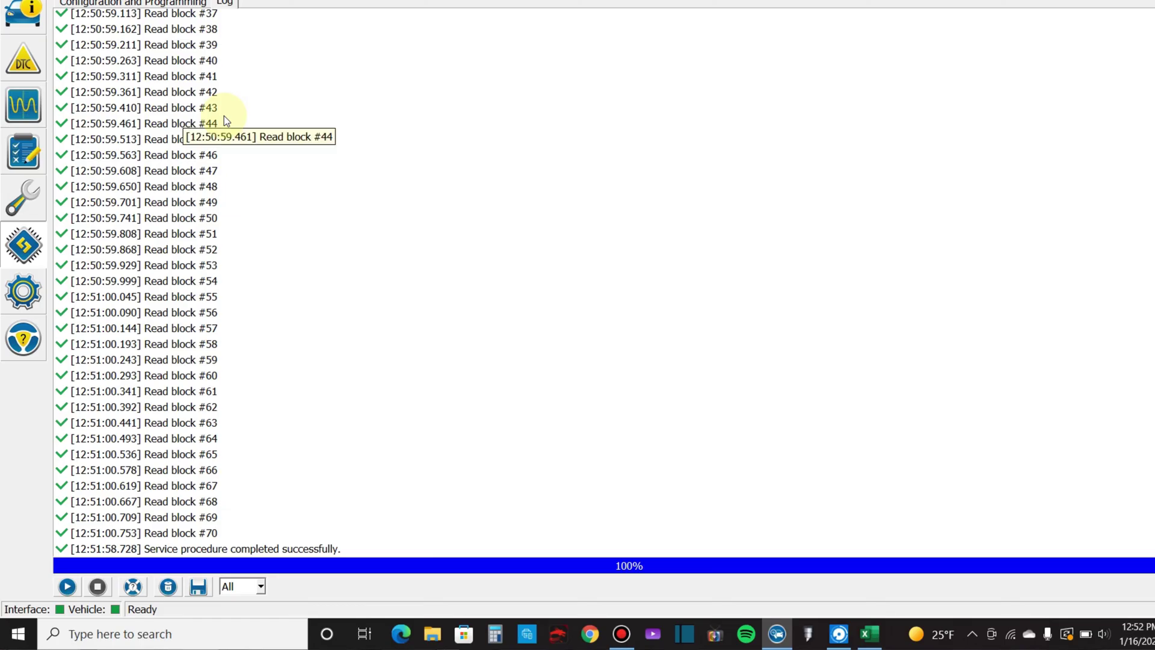
Step: Reload the BdyCM module configuration and set TPMS - Placard Front PSI to 60
click(147, 3)
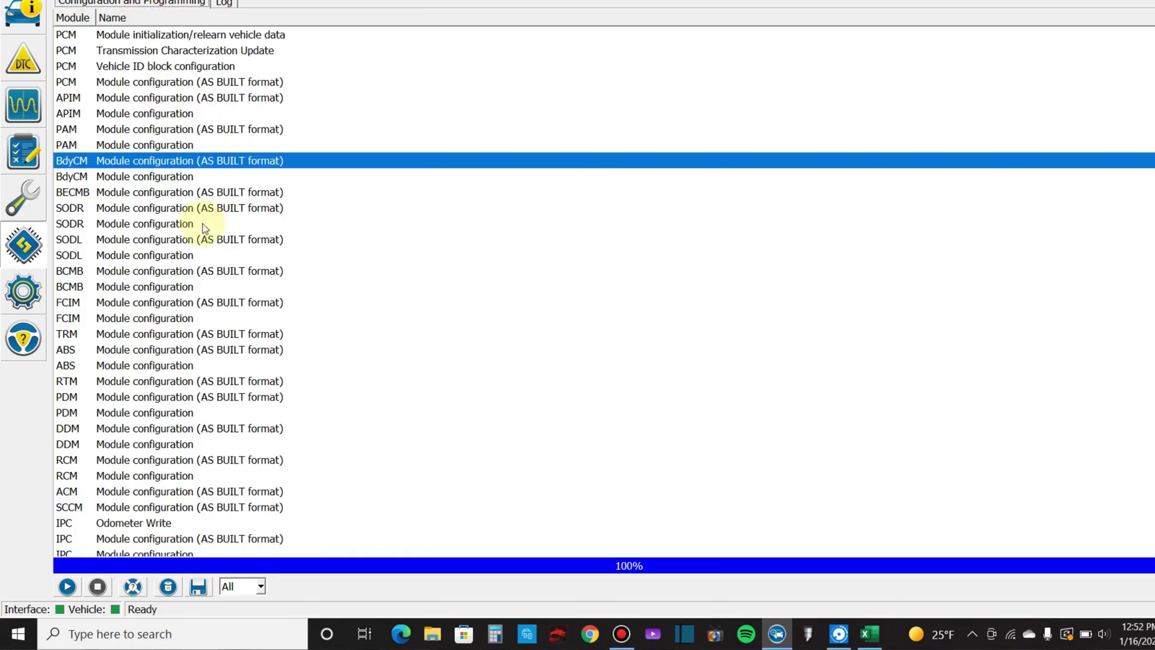
click(172, 178)
click(67, 587)
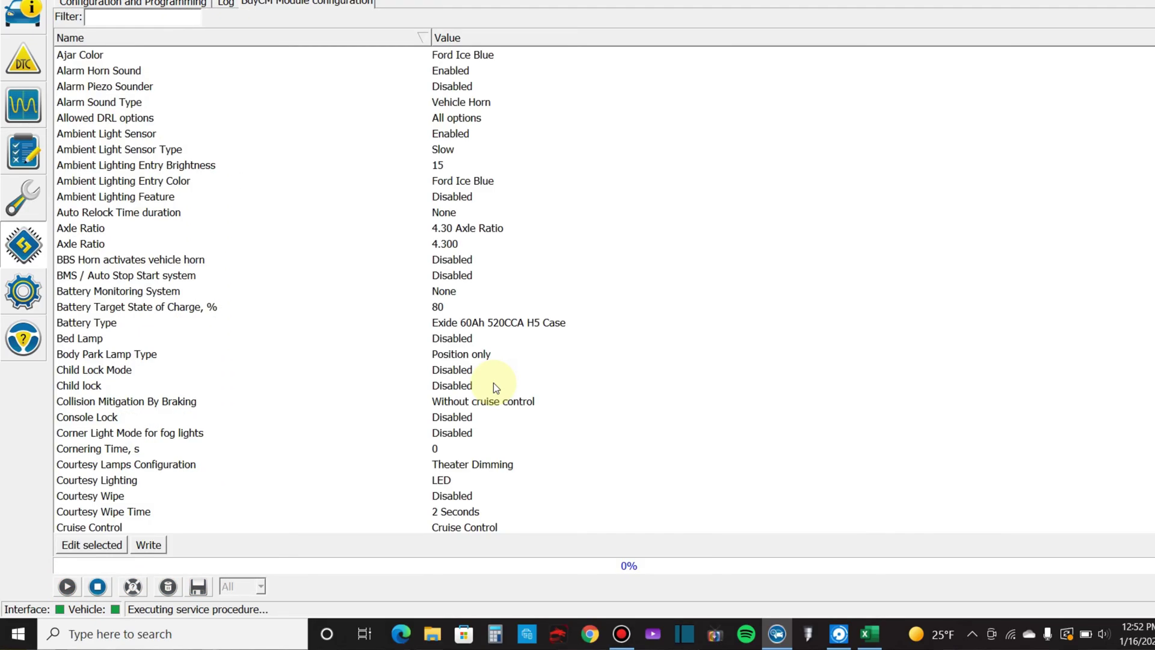
scroll(290, 210, down, 20)
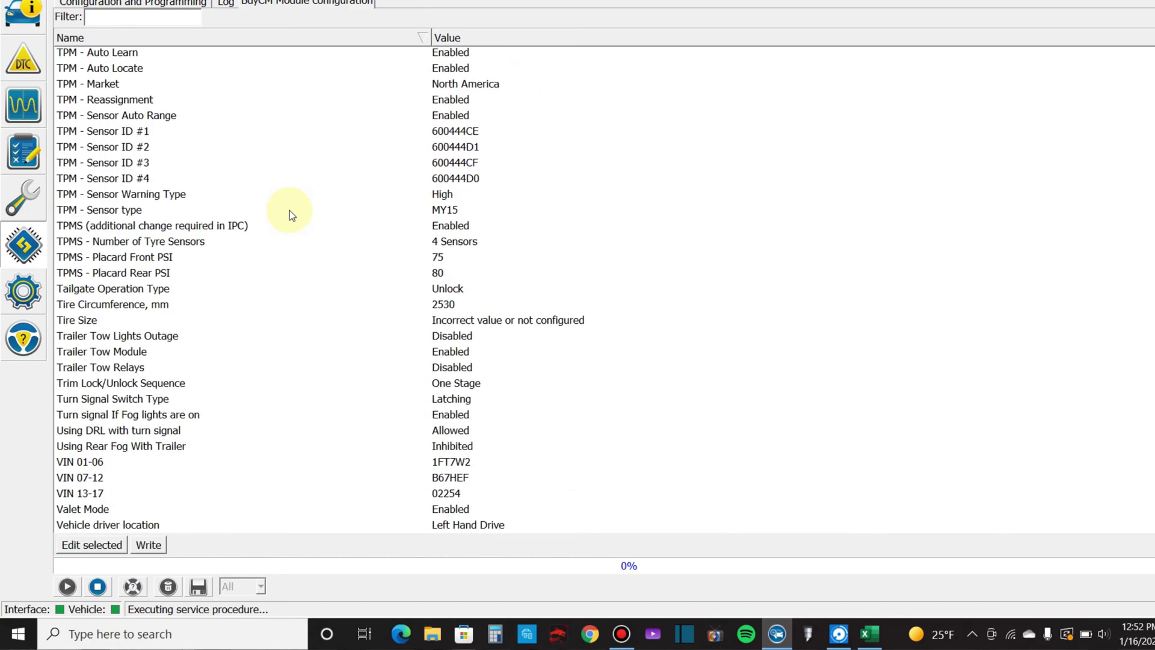
click(168, 257)
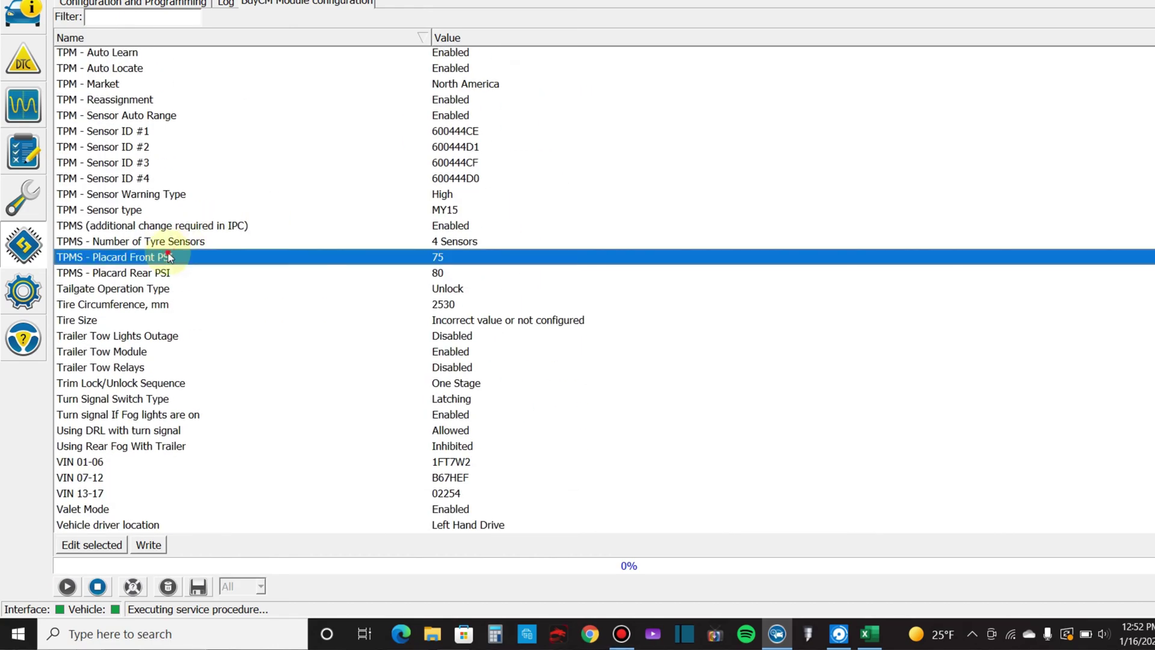
click(99, 548)
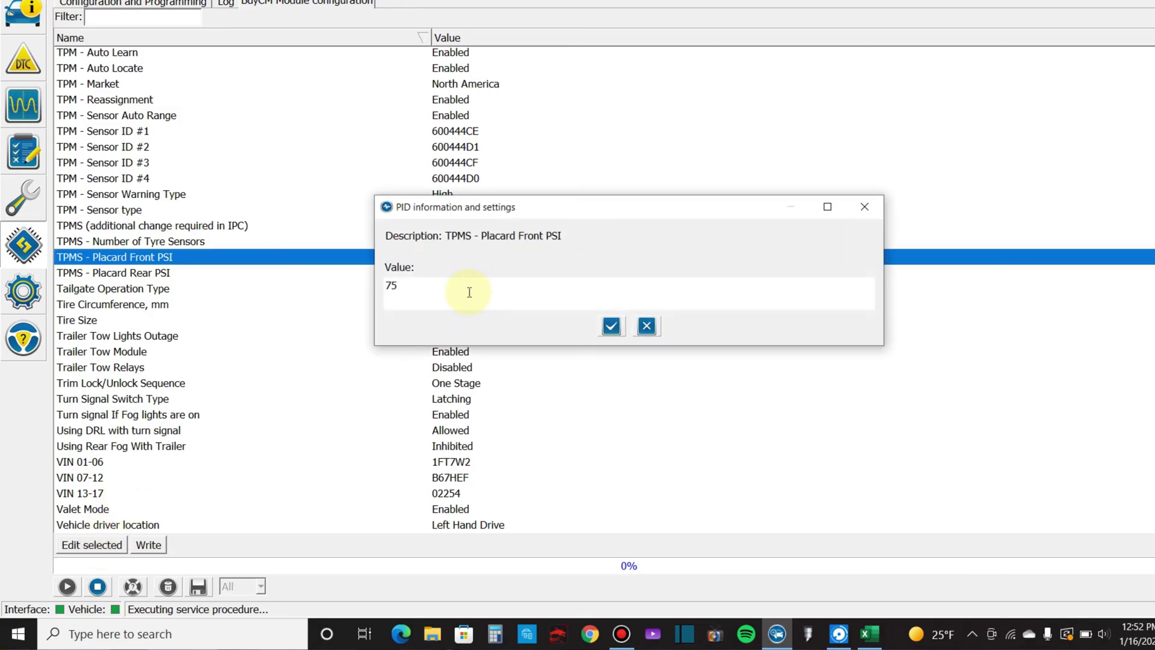
click(469, 292)
click(612, 326)
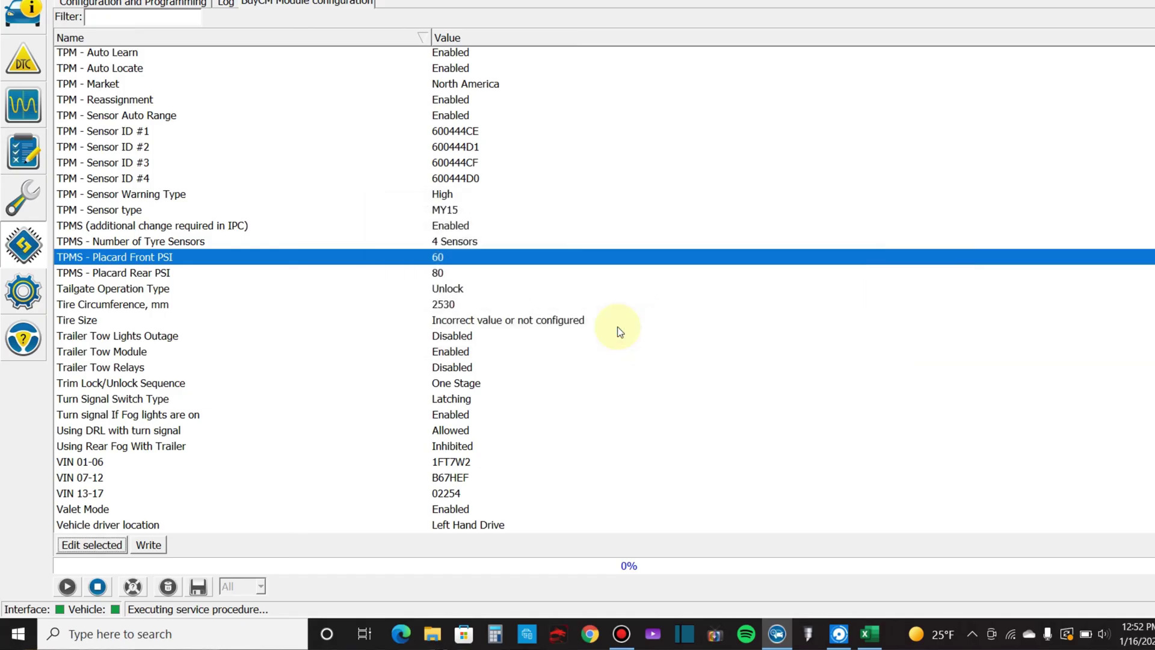
Step: Set Placard Rear PSI to 70, then change Placard Front PSI to 65
click(452, 274)
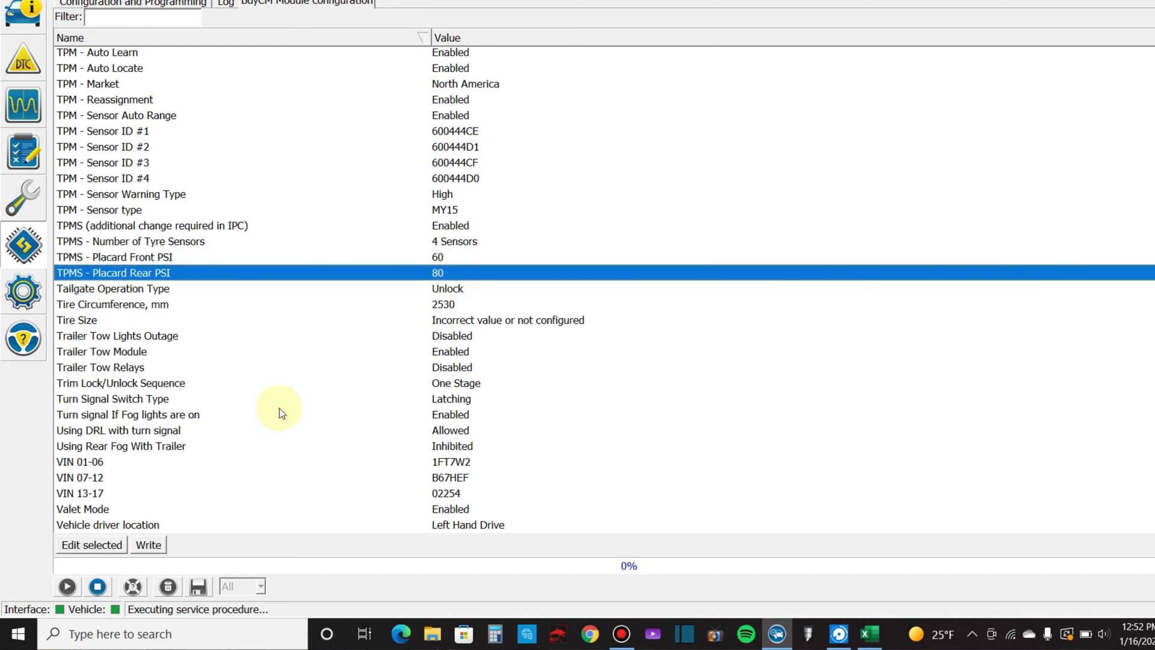
click(106, 547)
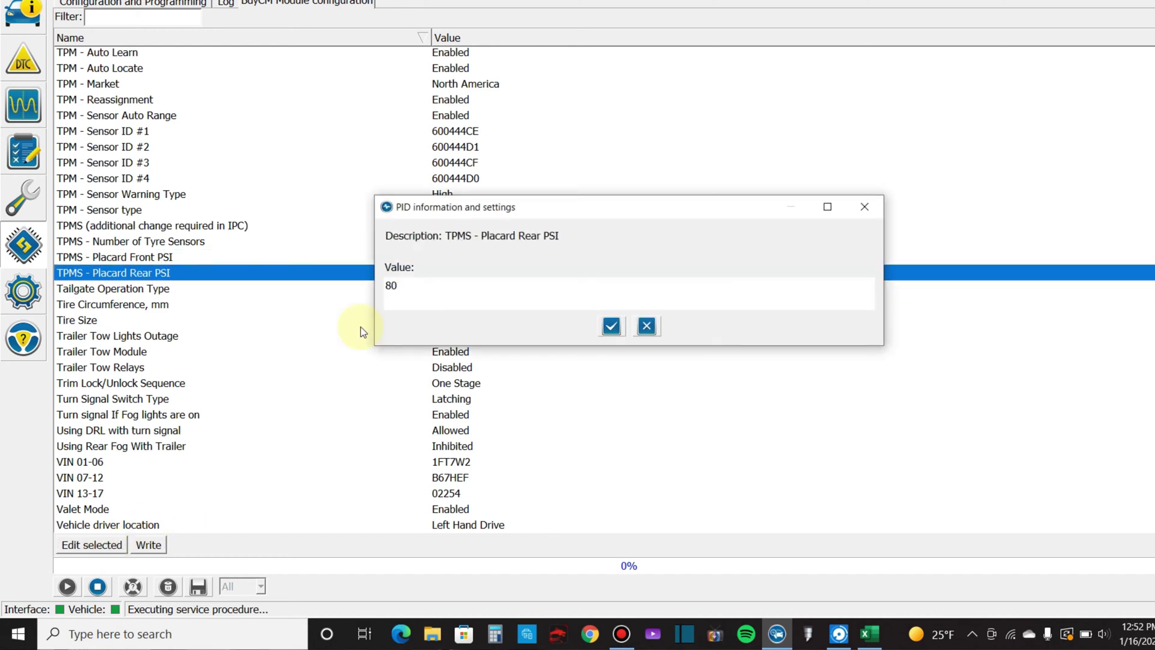
click(408, 285)
click(612, 327)
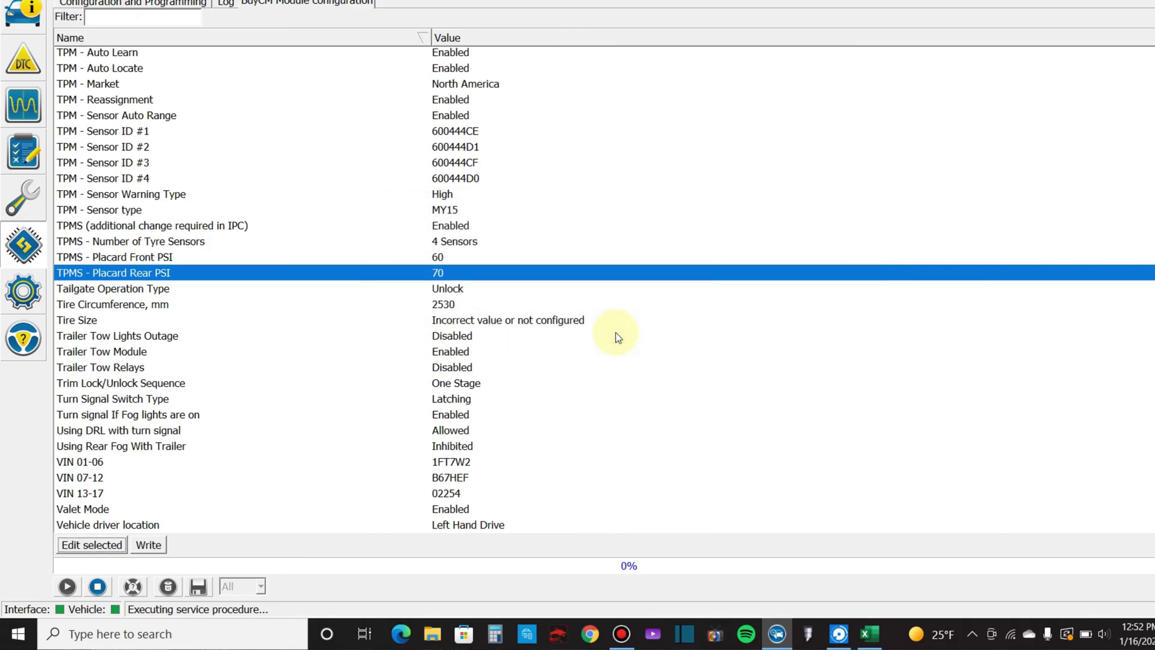
click(459, 260)
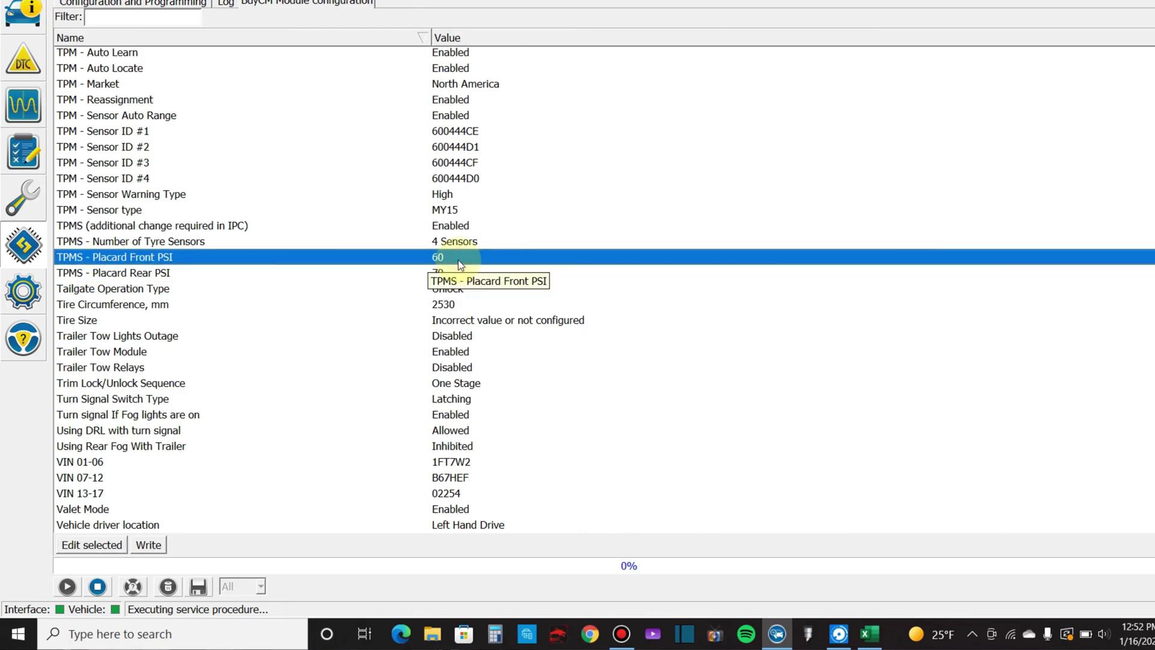
click(86, 548)
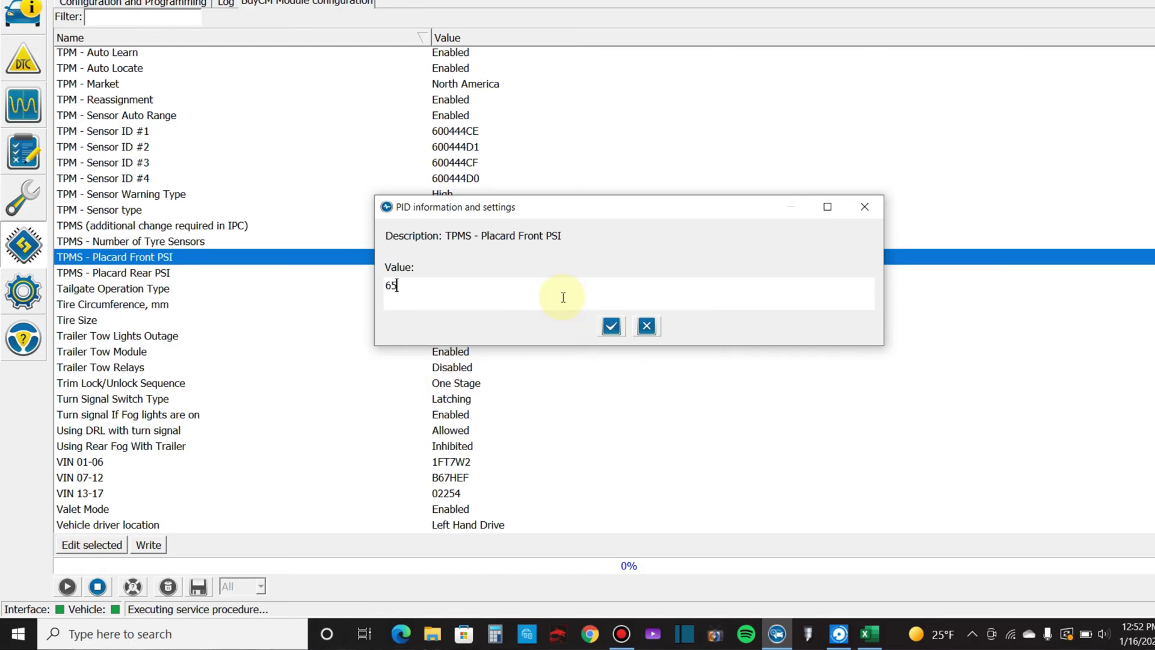
click(611, 325)
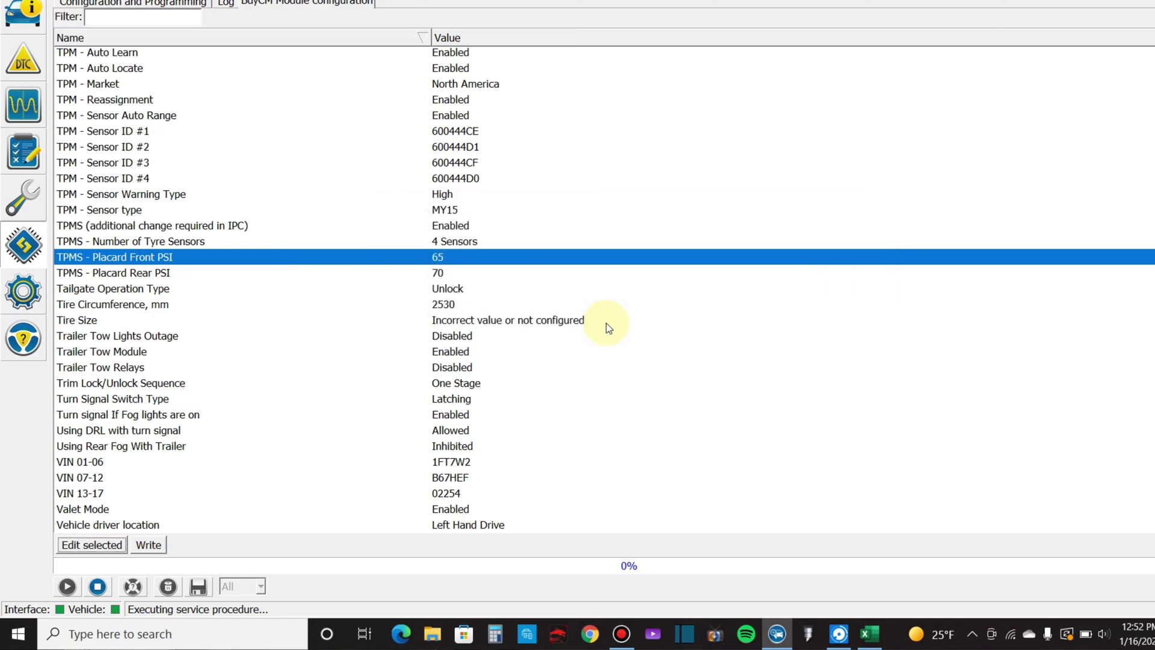
Step: Write the front 65 / rear 70 PSI changes to the BdyCM and acknowledge the success message
click(149, 545)
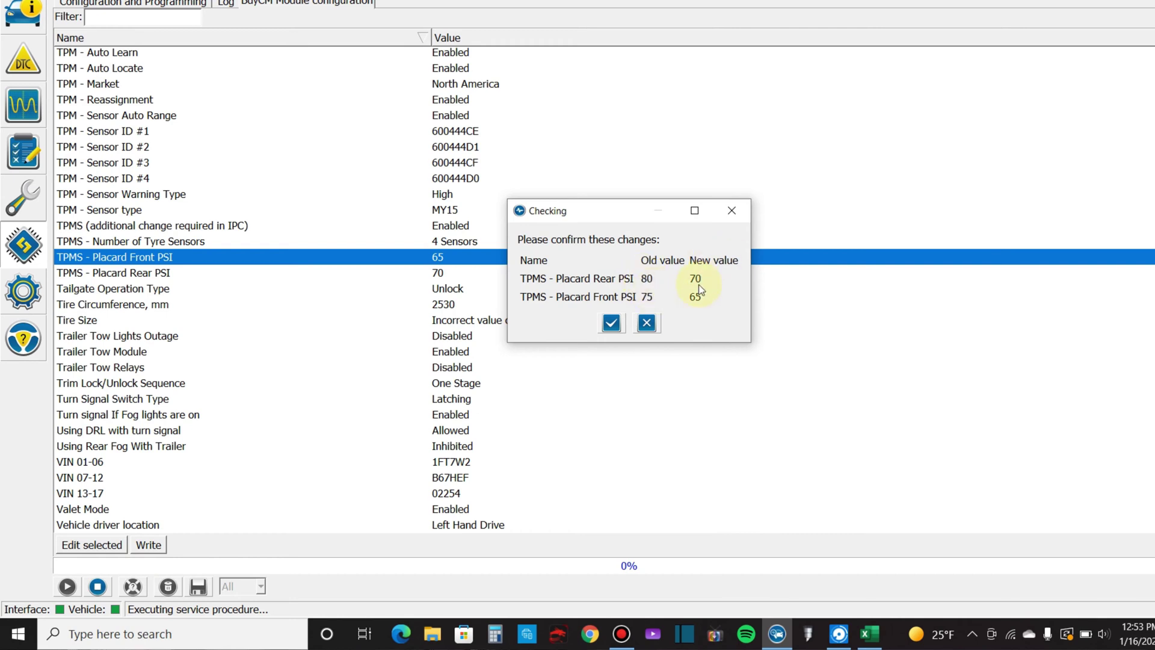
click(612, 323)
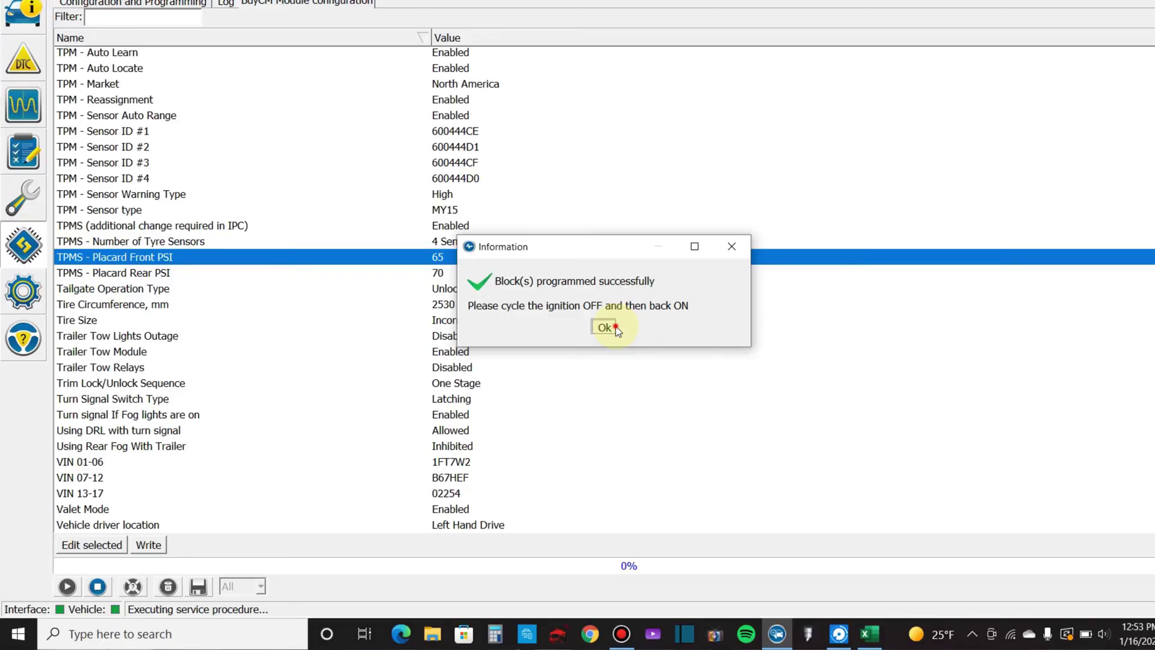
key(Return)
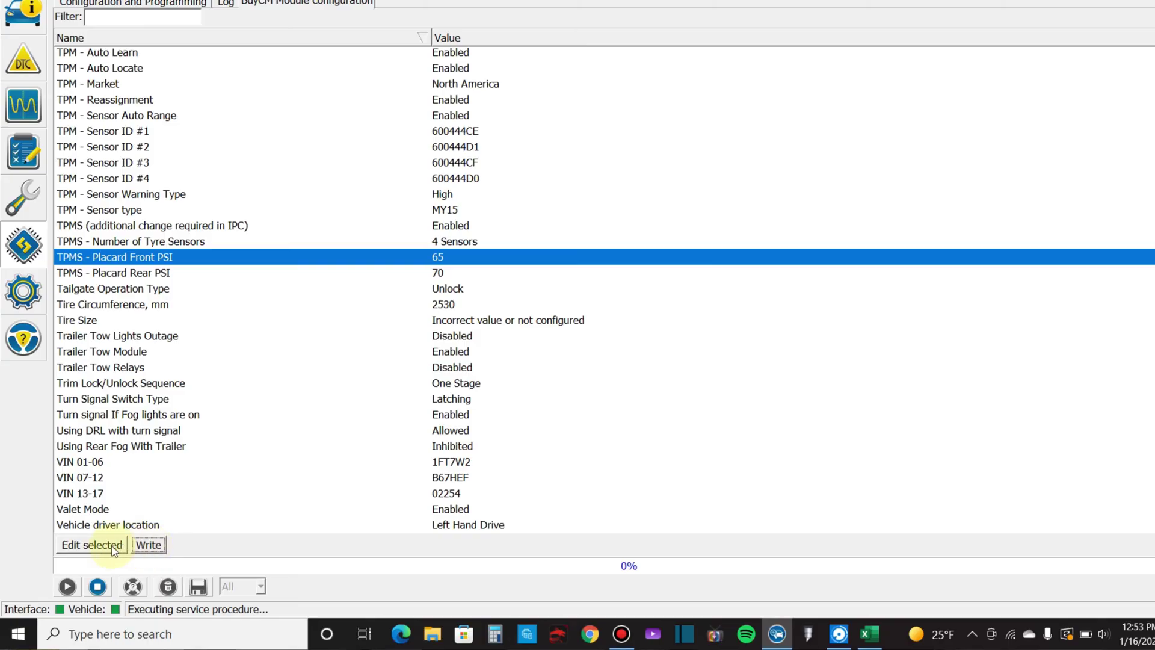
Step: Edit TPMS - Placard Front PSI to 60 and Placard Rear PSI to 65
click(113, 549)
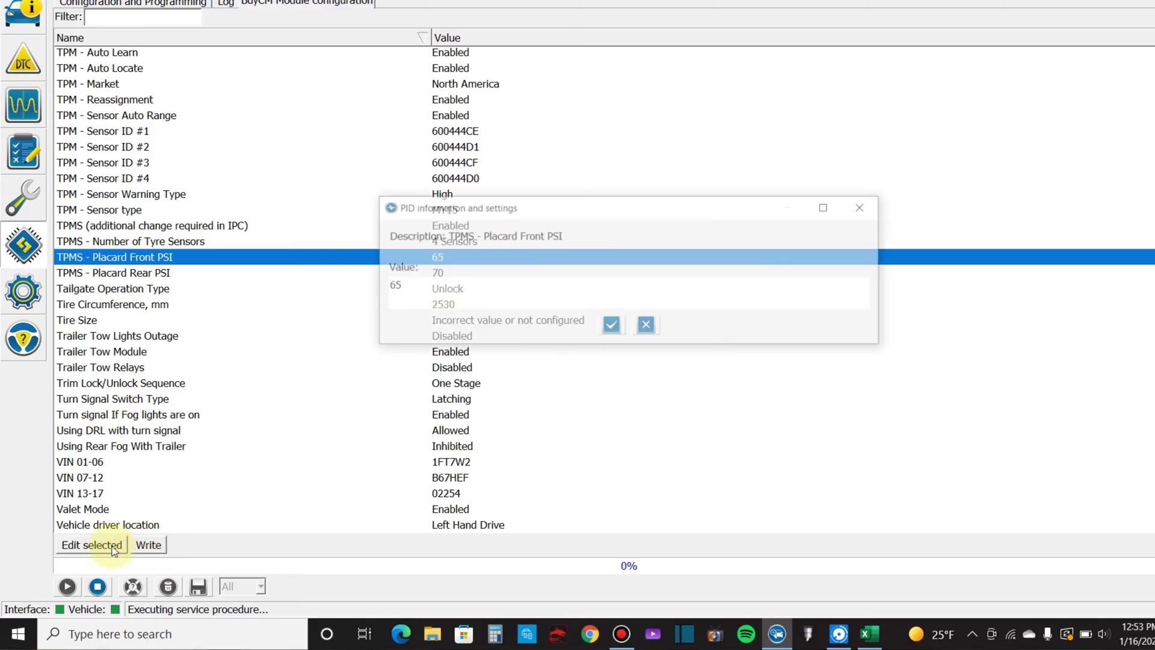
click(611, 326)
click(476, 276)
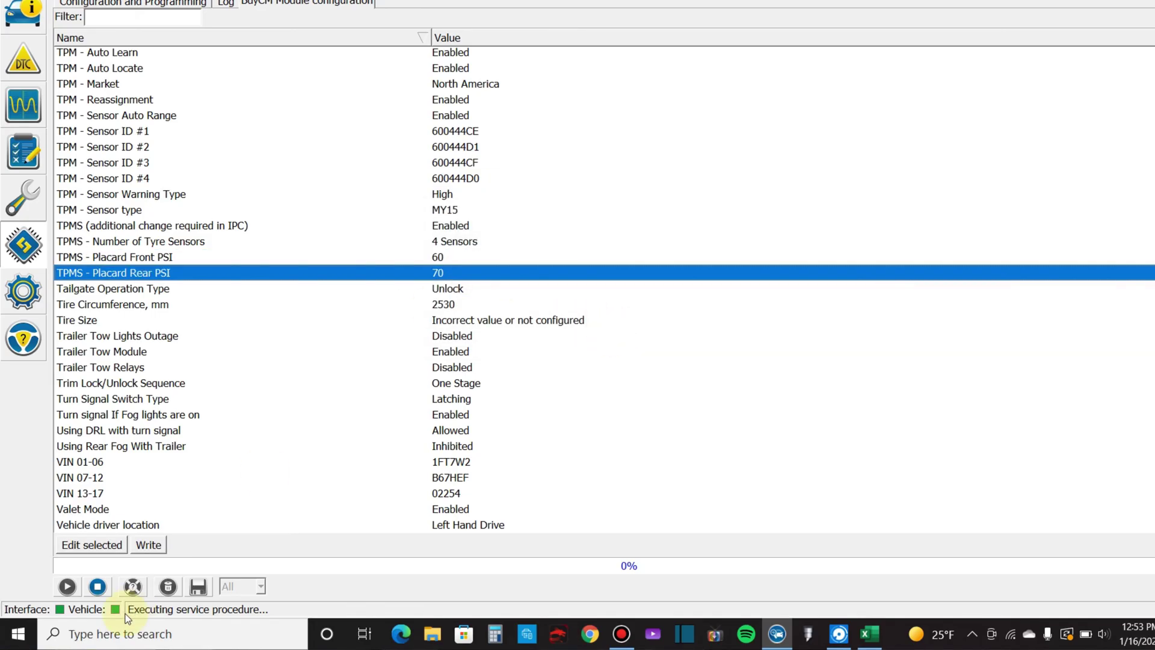
click(113, 549)
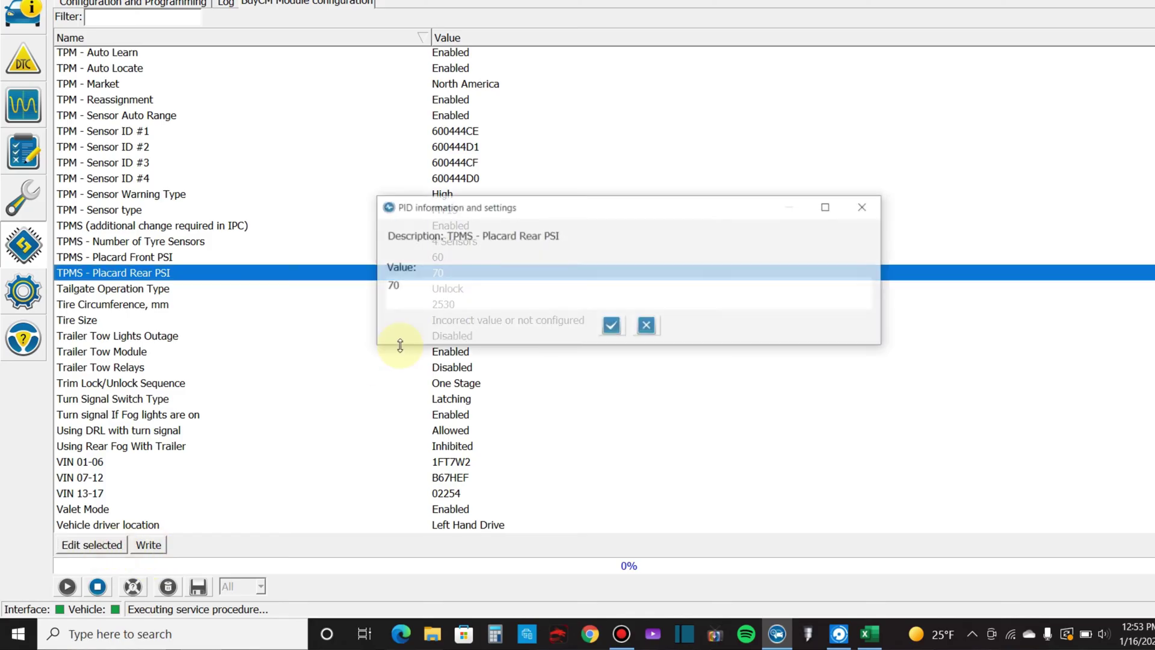
click(415, 284)
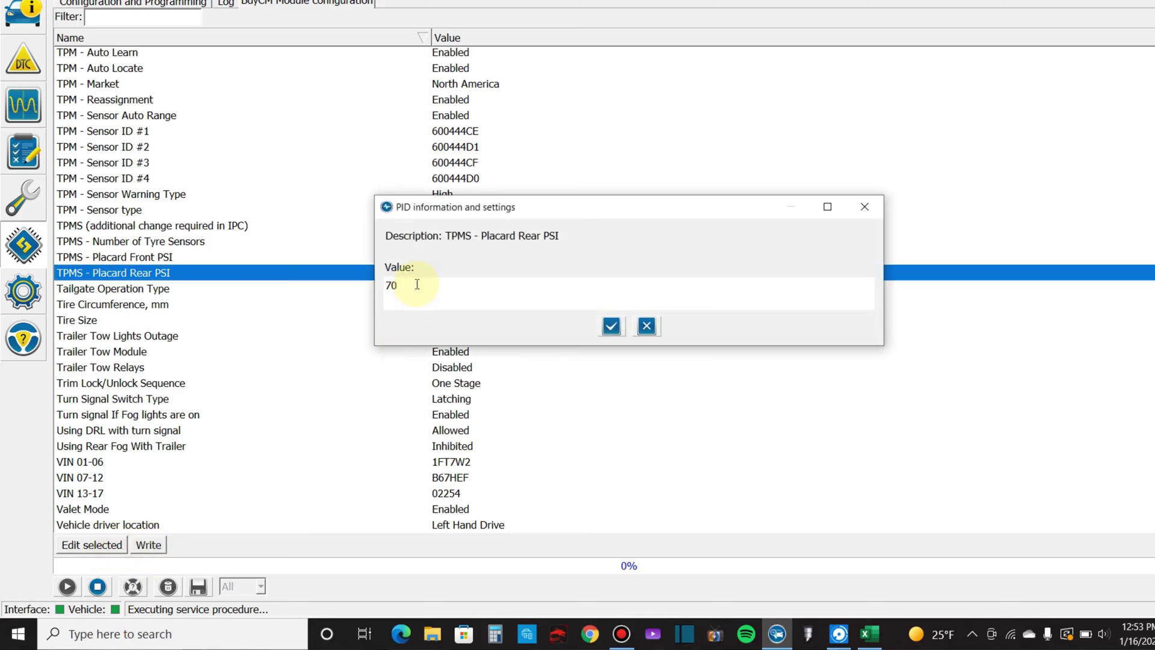
click(611, 325)
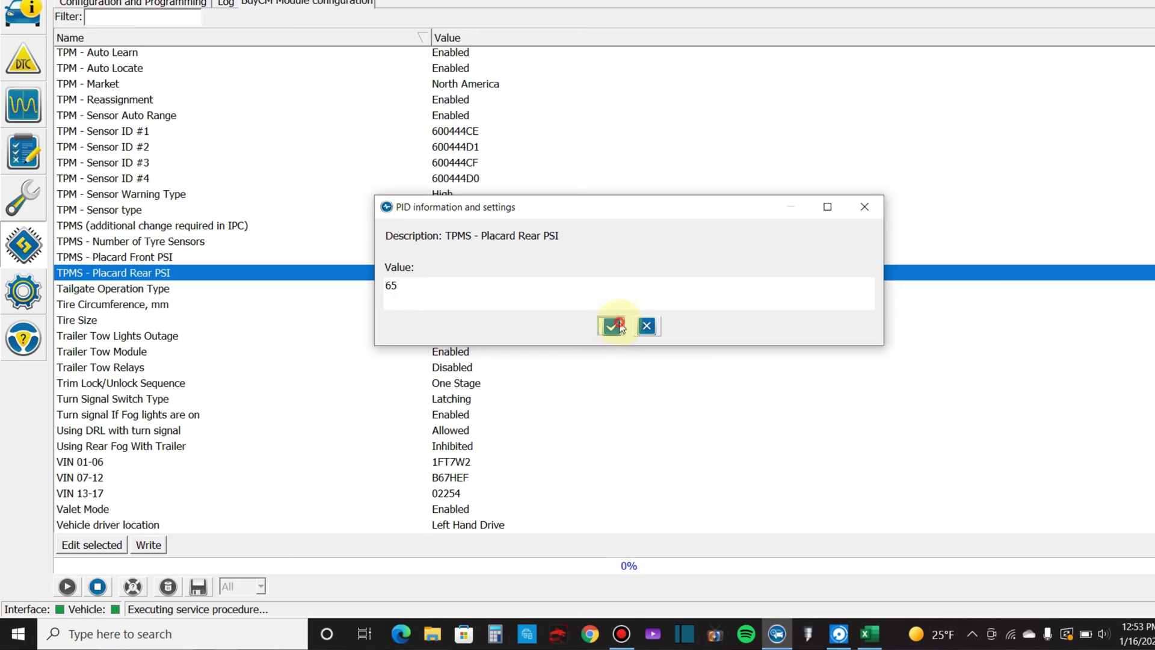
Step: Write the front 60 / rear 65 PSI values to the BdyCM and dismiss the success message
click(144, 544)
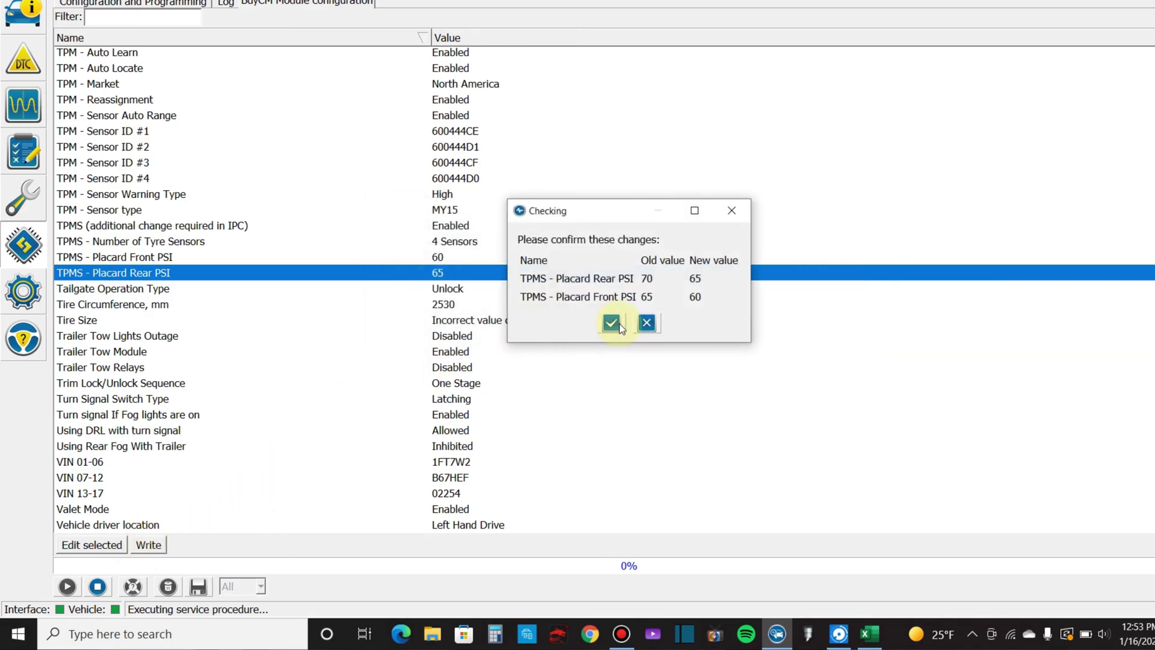
click(613, 324)
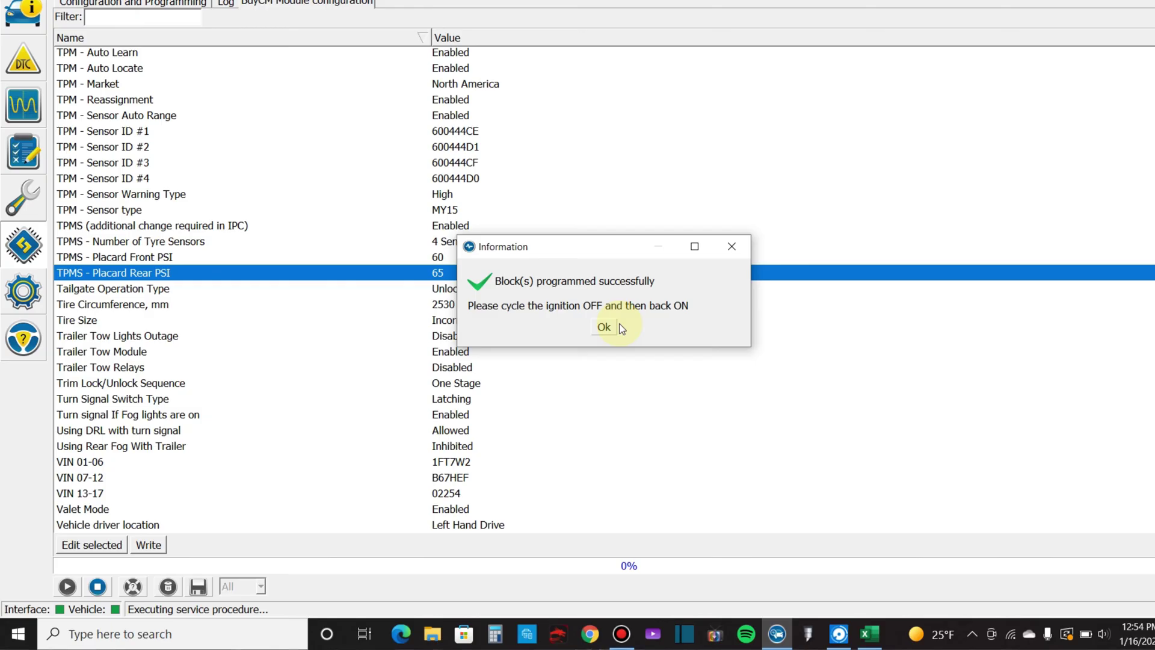
click(604, 327)
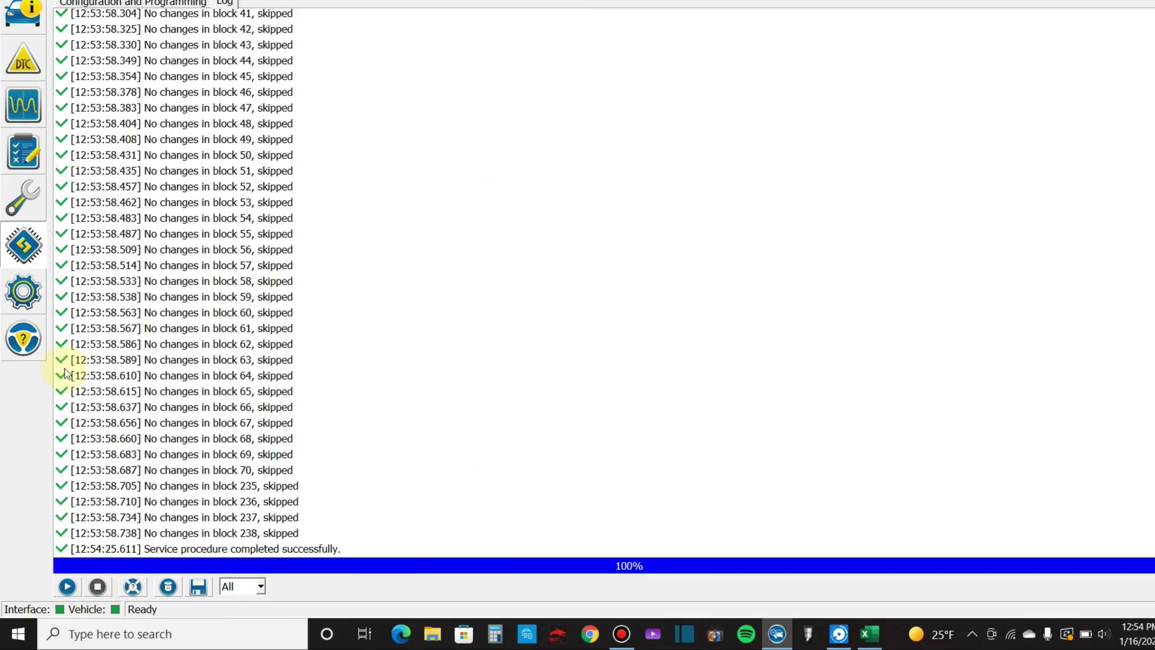
Step: View the About page, return to the log, and disconnect from the truck
click(23, 338)
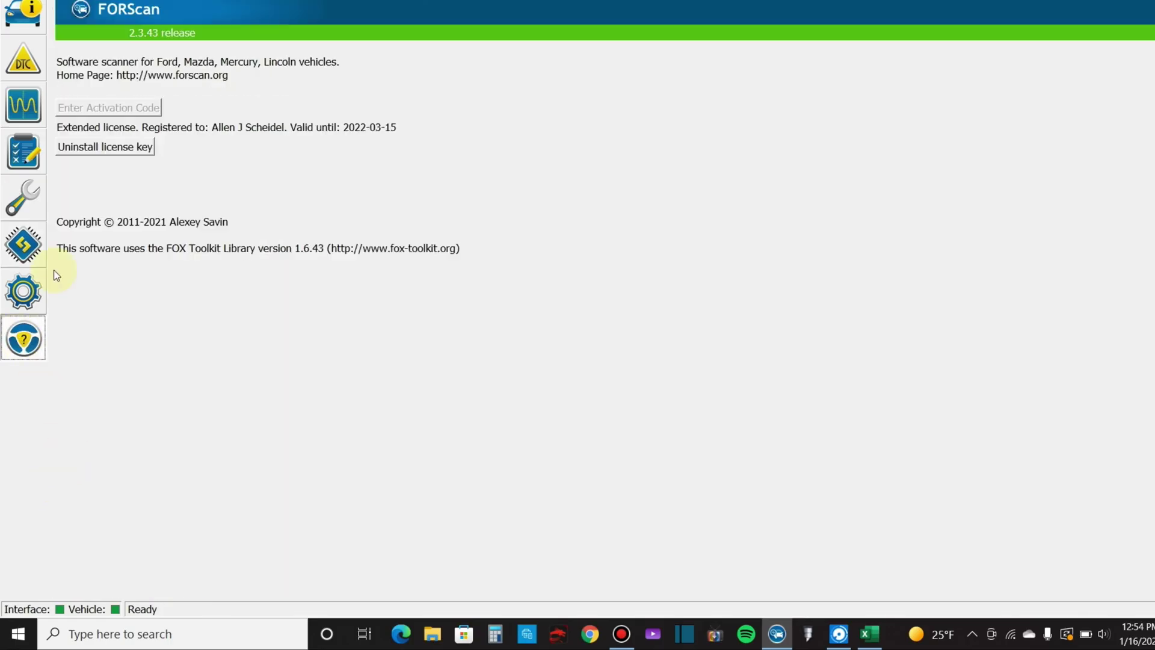
click(24, 24)
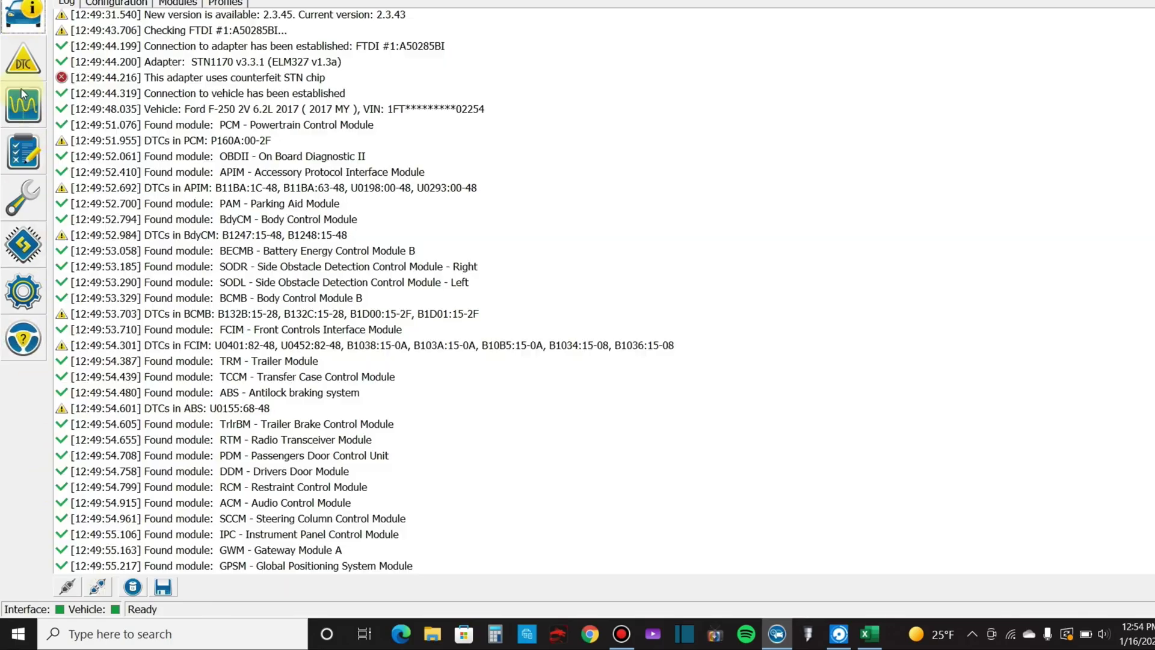
click(98, 587)
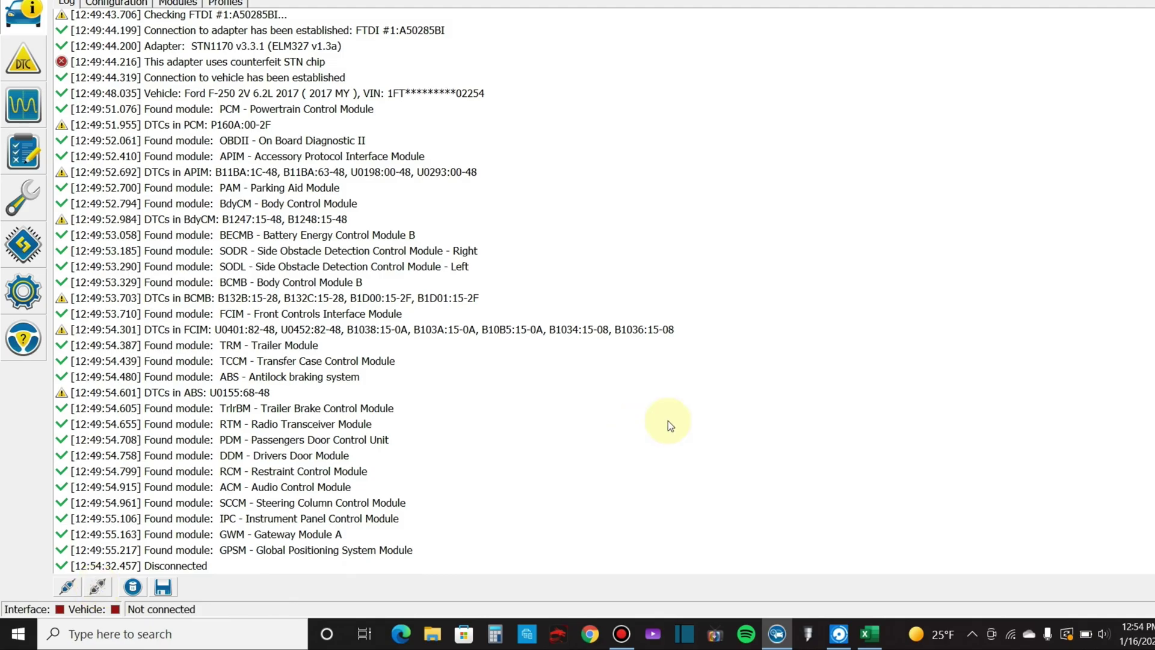